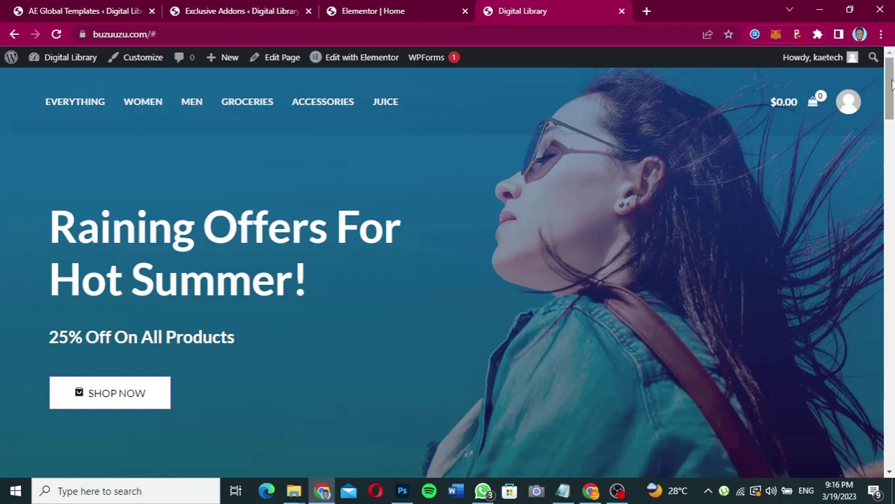
Step: Scroll through the storefront homepage, then switch to the WordPress admin Dashboard
left_click_drag(891, 84, 891, 121)
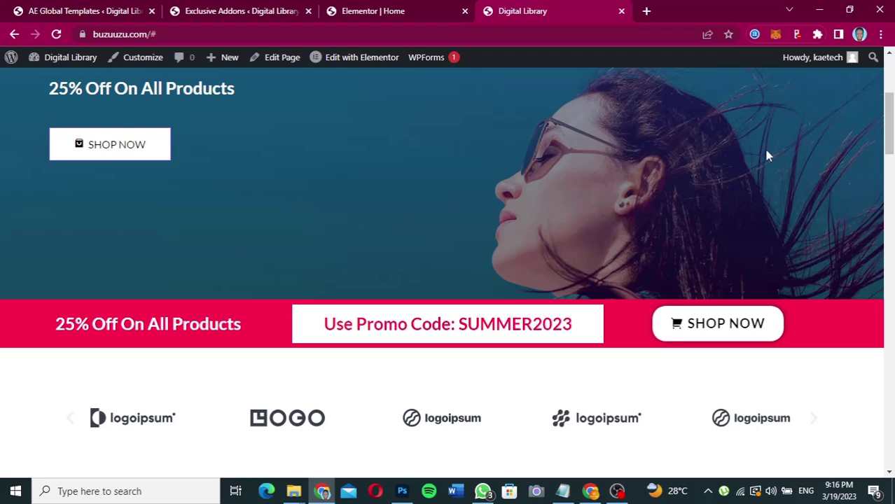
left_click_drag(891, 116, 889, 57)
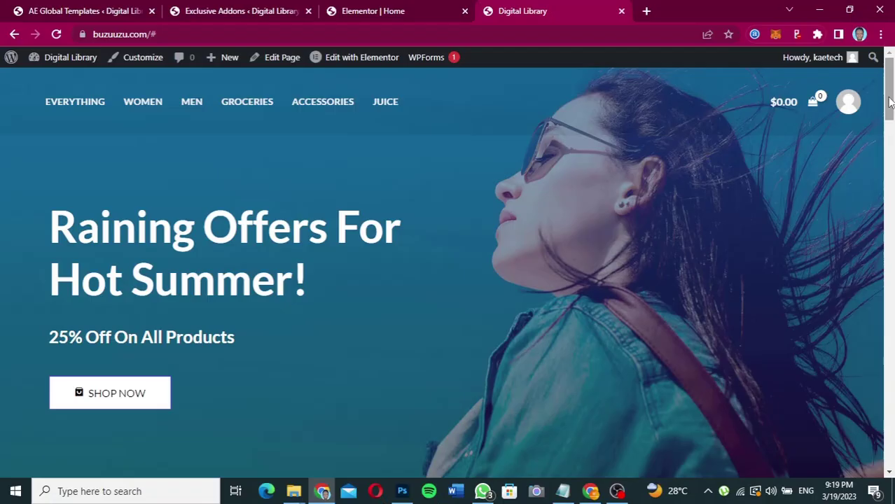
left_click_drag(889, 115, 889, 135)
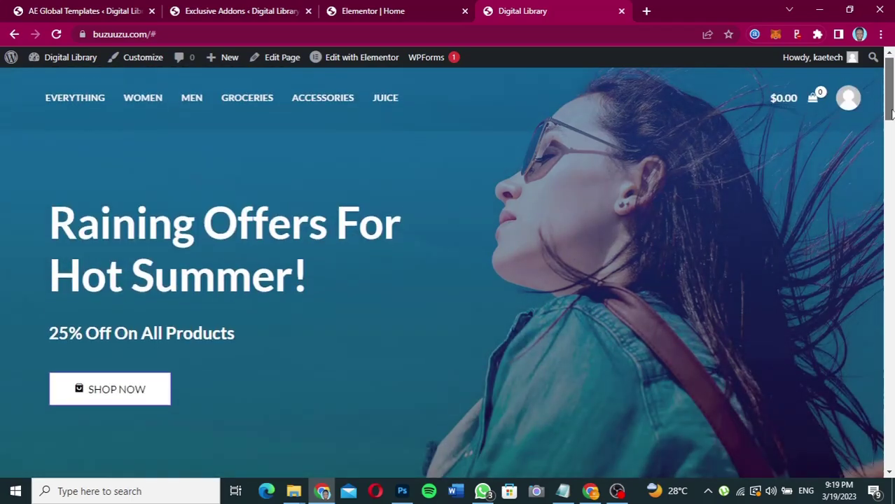
left_click_drag(889, 98, 890, 264)
scroll(892, 265, "down", 12)
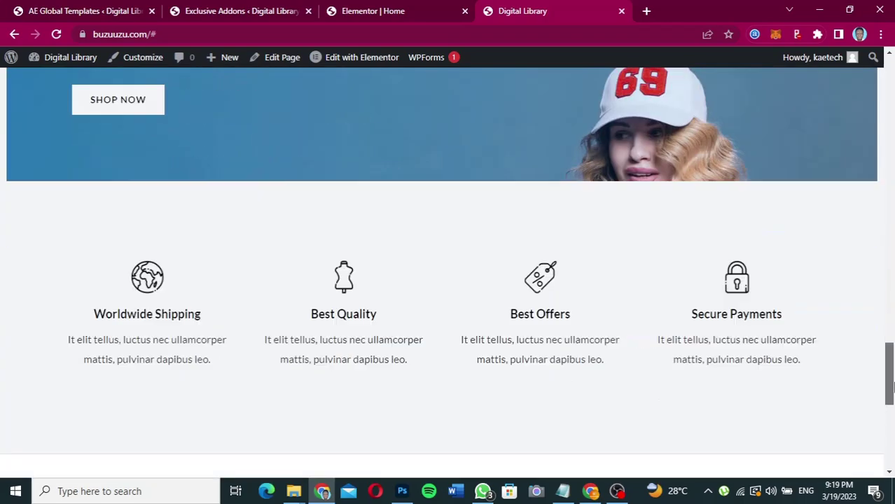
scroll(891, 262, "up", 2)
scroll(891, 262, "up", 10)
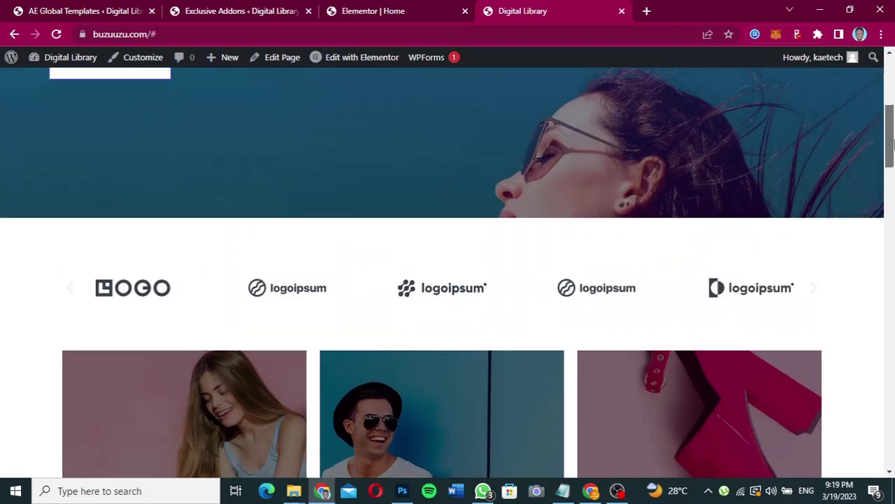
scroll(892, 112, "up", 1)
scroll(892, 93, "up", 4)
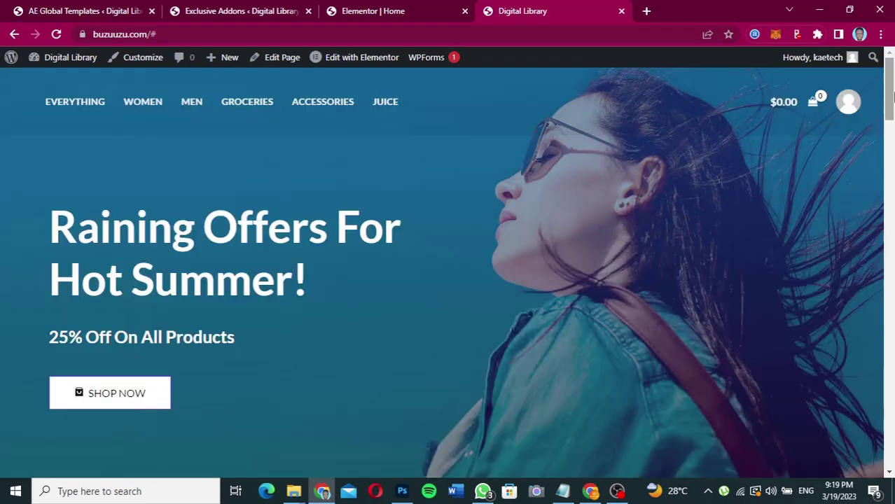
left_click(889, 162)
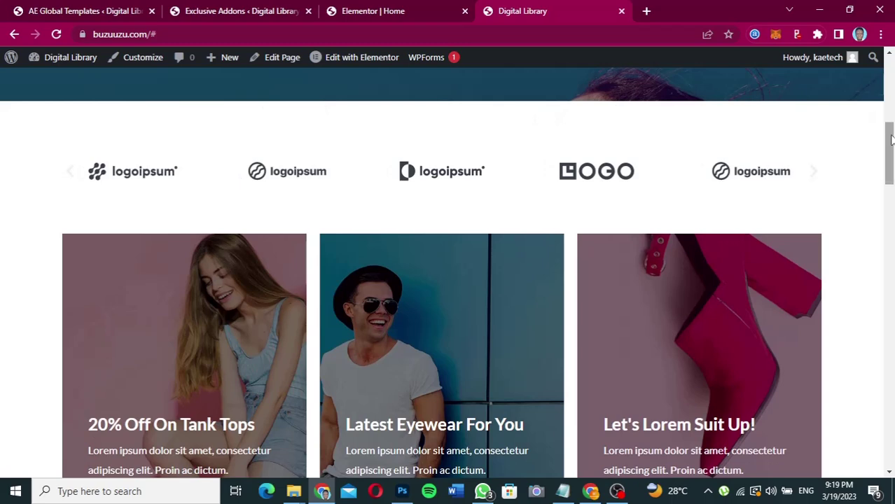
left_click_drag(891, 140, 890, 163)
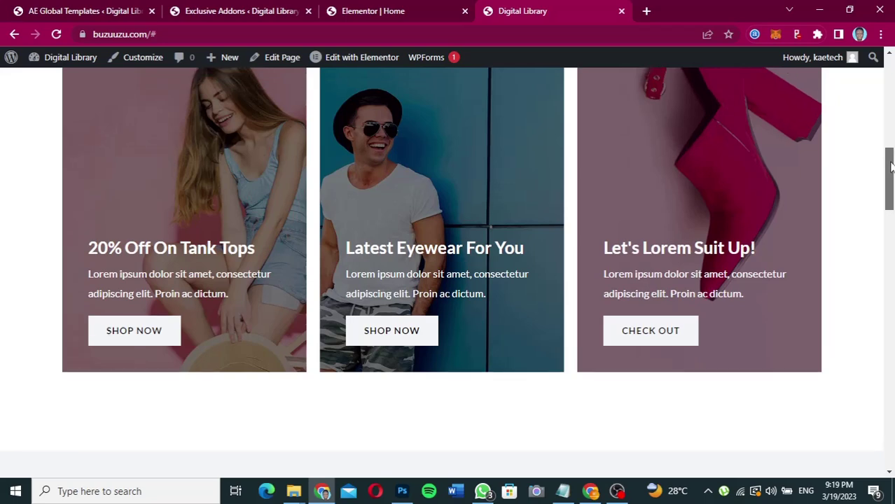
left_click_drag(890, 165, 889, 70)
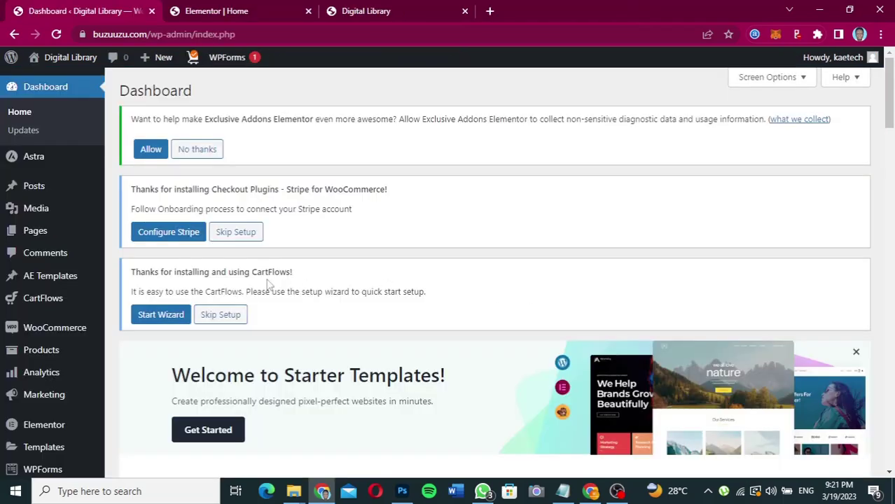
Step: Go to Plugins > Add New and focus the plugin search box
scroll(269, 283, "down", 3)
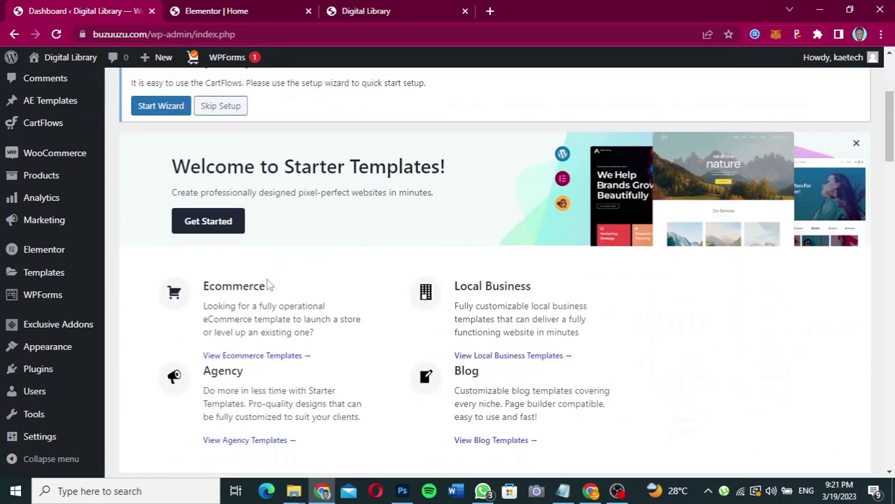
mouse_move(34, 373)
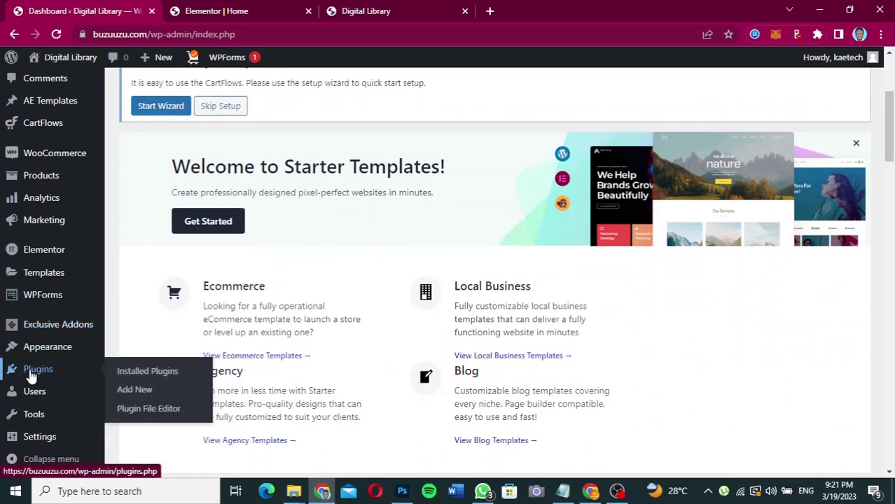
left_click(136, 390)
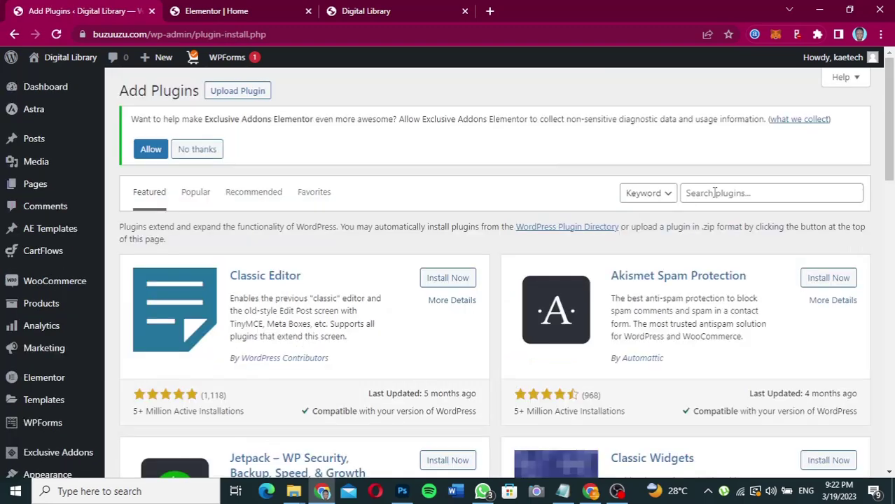
left_click(714, 193)
Step: Search plugins for 'anywhere elementor', then select the search term in the box
type("anyw")
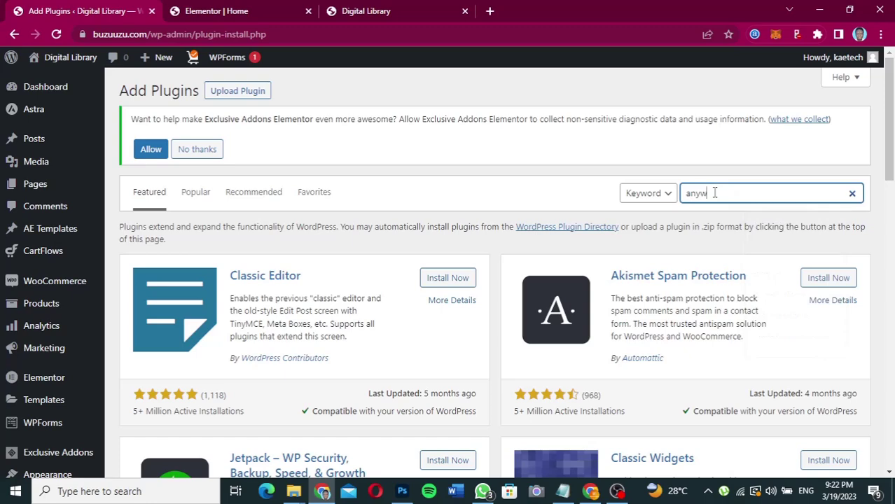
key("Down")
key("Return")
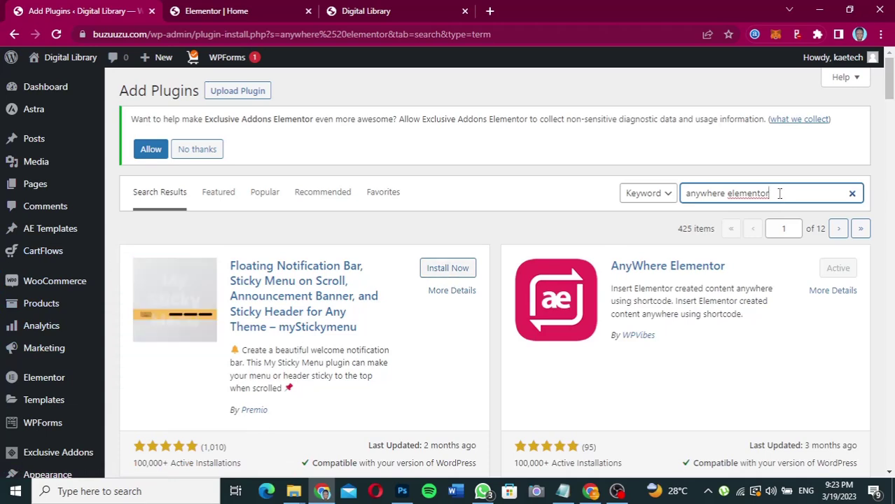
left_click_drag(779, 195, 682, 195)
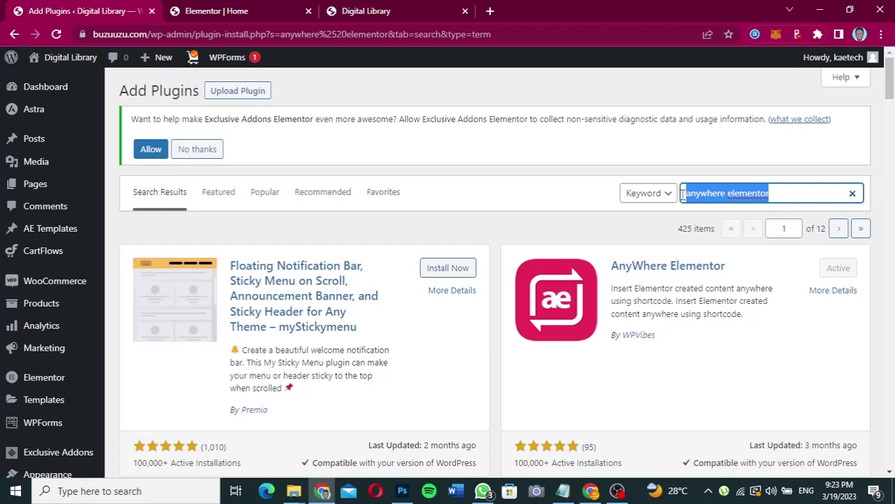
Step: Type 'exclusive' into the plugin search box in place of the old term
type("exclu")
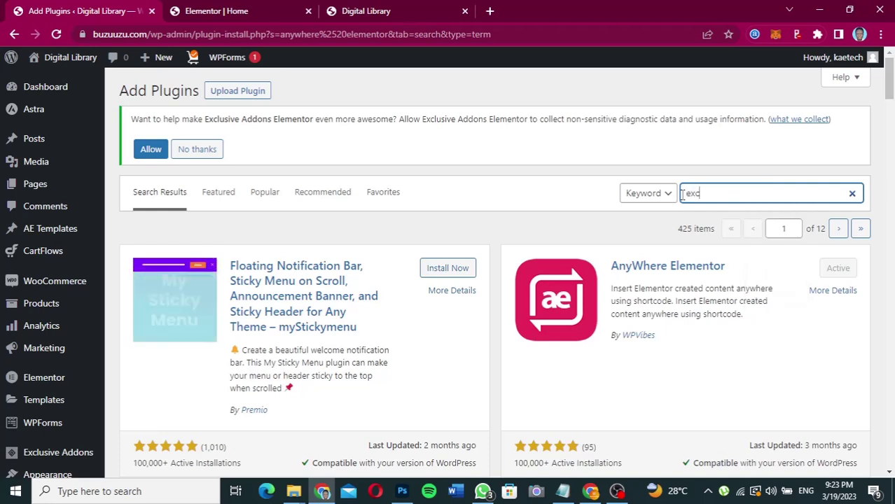
type("sive")
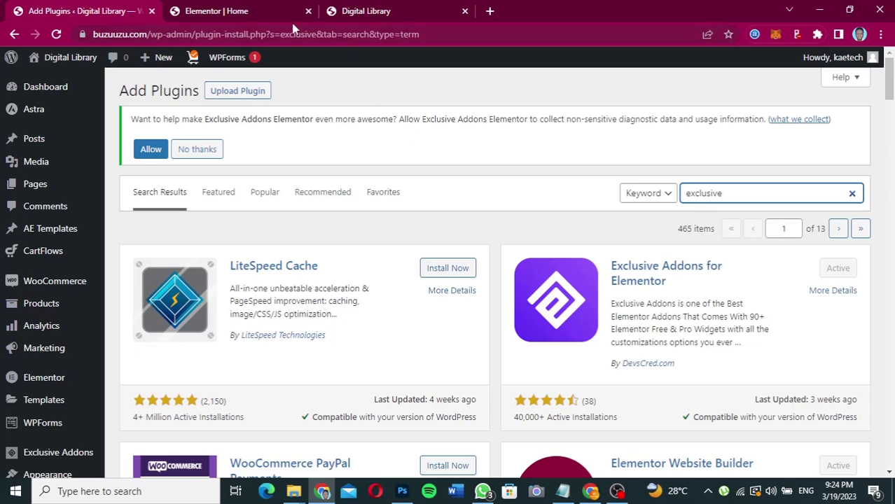
Step: In the Home page editor, insert a three-equal-column section above the logo carousel
left_click(259, 8)
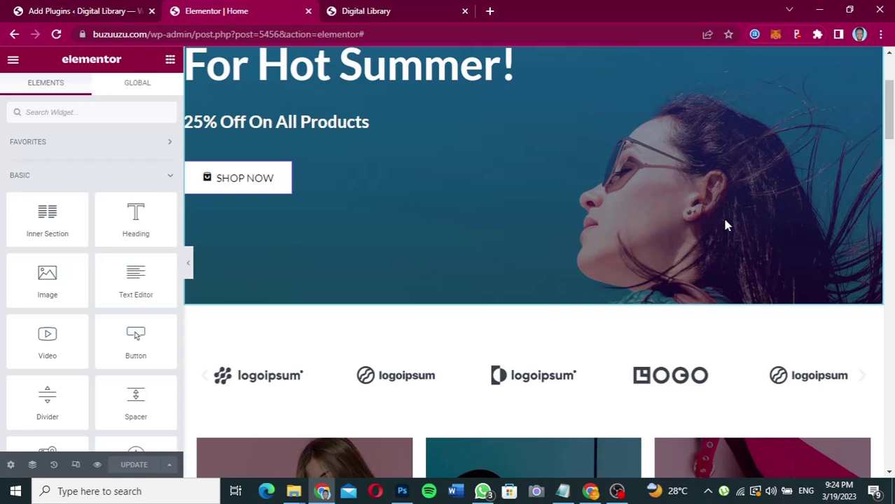
scroll(725, 224, "down", 1)
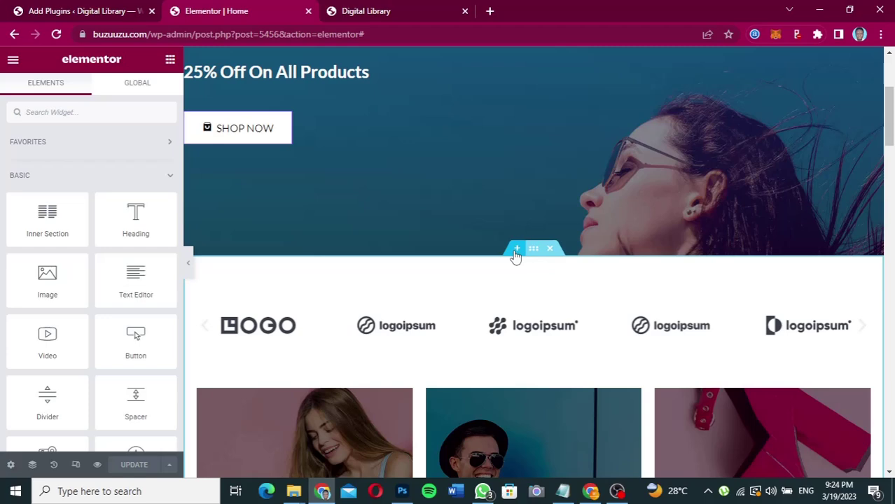
left_click(516, 249)
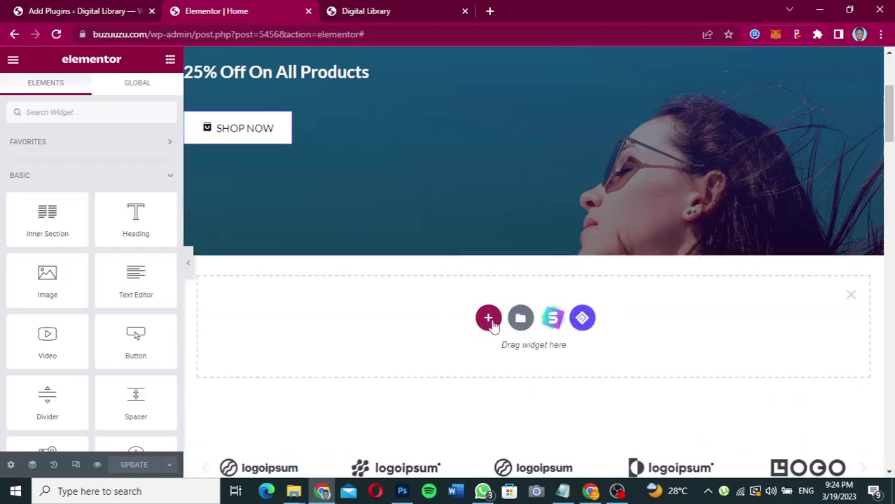
left_click(489, 320)
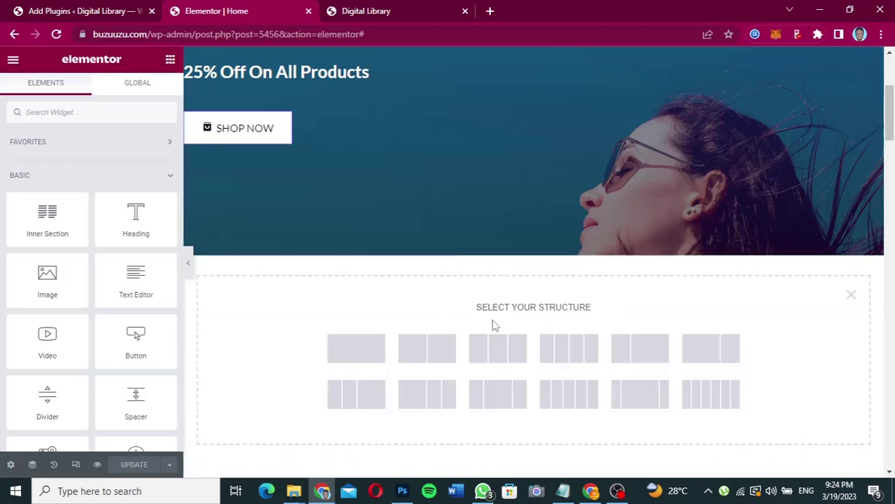
left_click(497, 357)
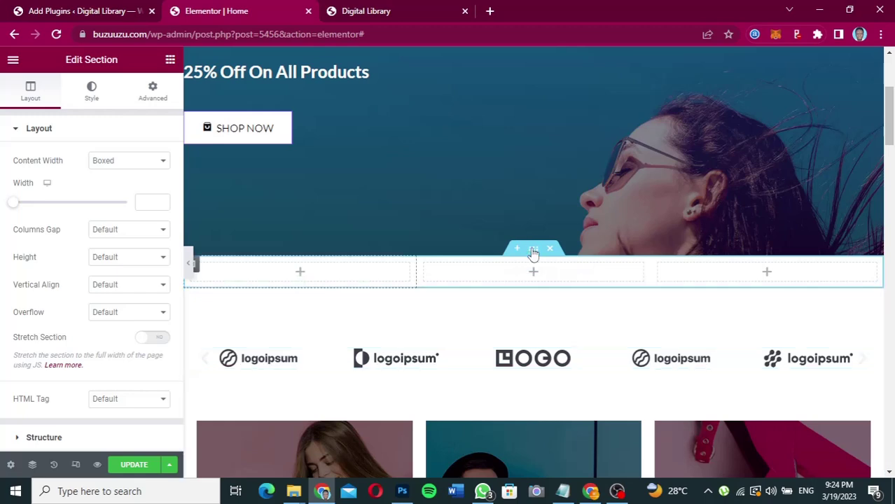
Step: Set the section Height to Min Height with a Minimum Height of 80 px
left_click(120, 262)
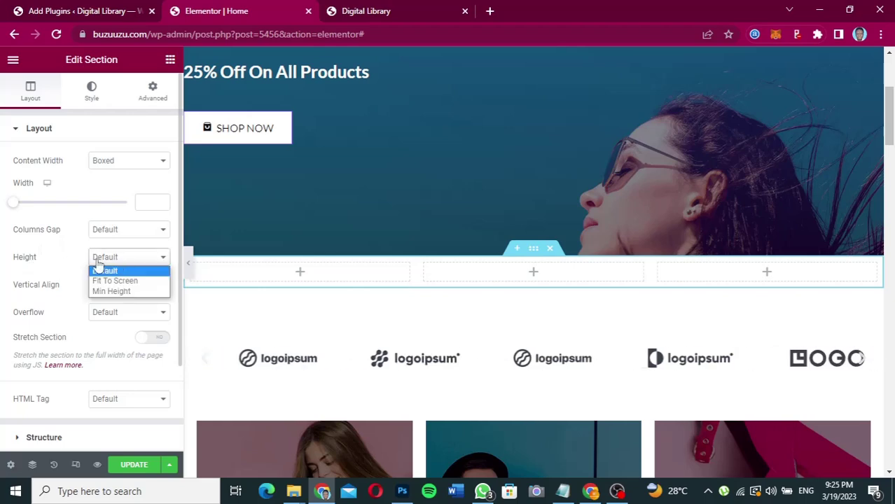
left_click(110, 292)
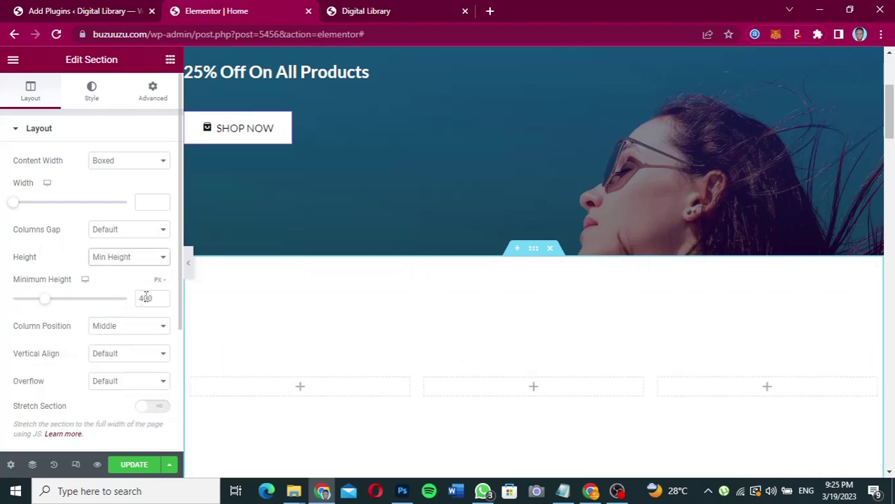
left_click_drag(149, 298, 139, 299)
type("80")
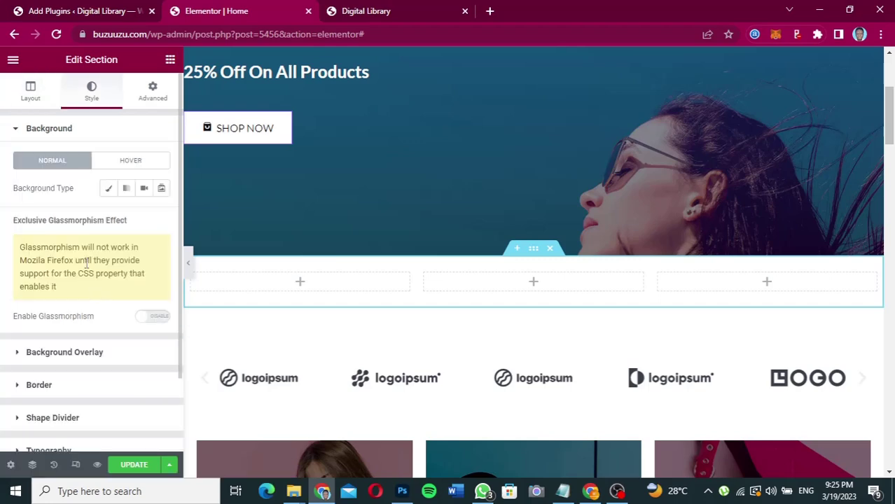
Step: Give the section a Classic background colour of deep pink #CB004D
left_click(109, 189)
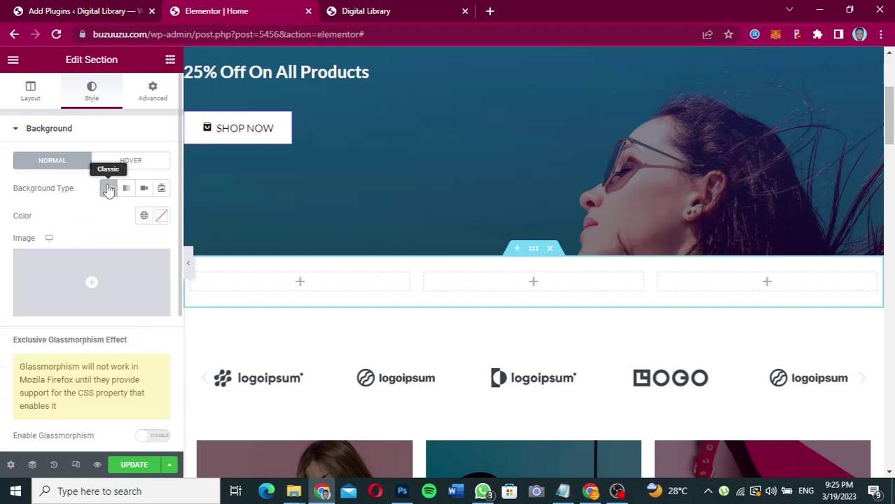
left_click(161, 217)
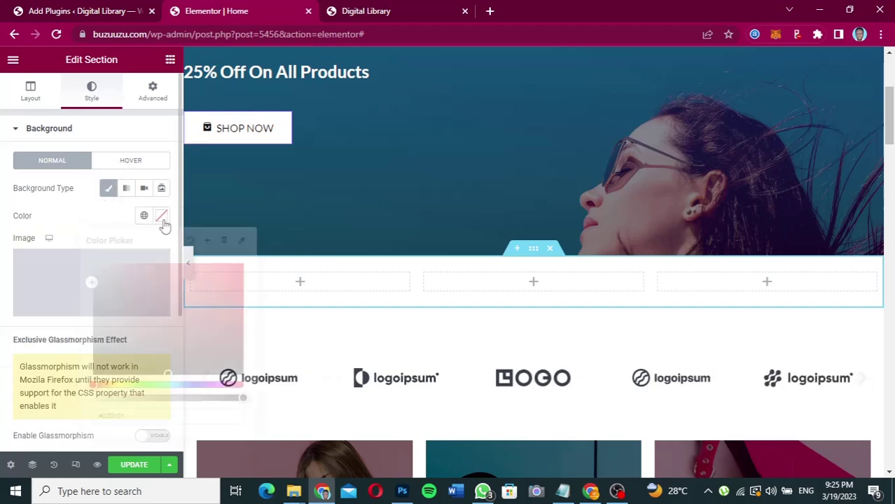
left_click(234, 385)
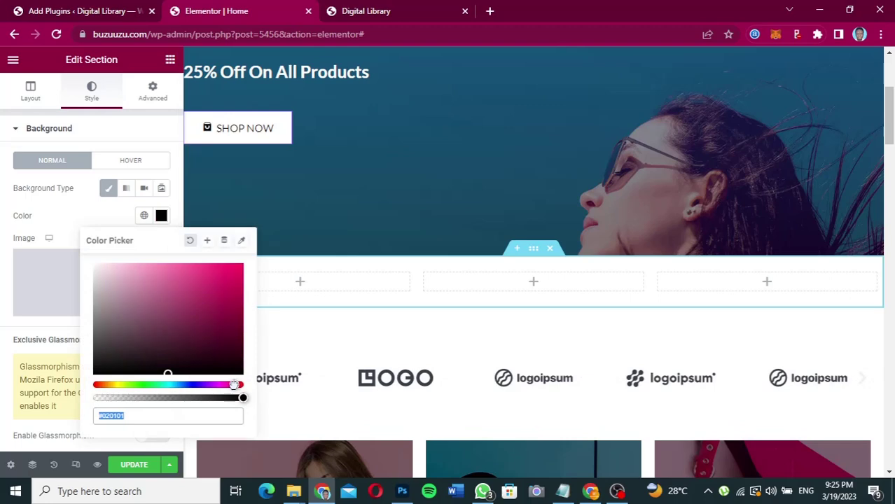
left_click(241, 285)
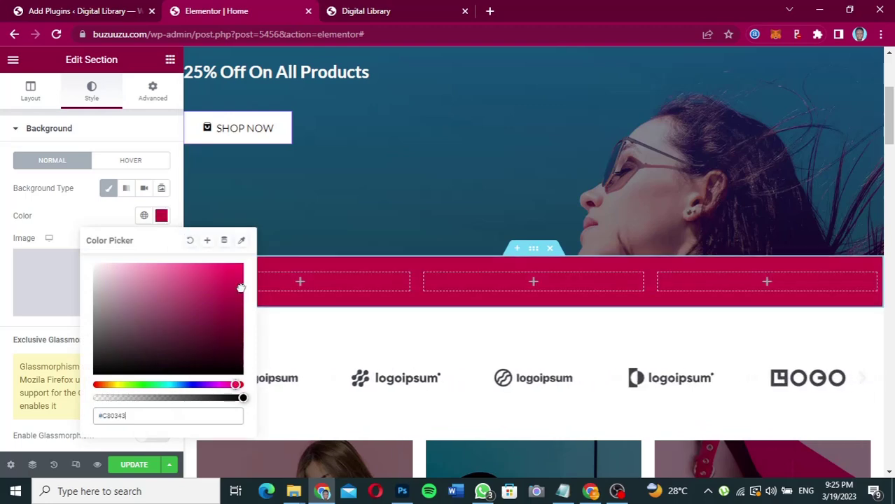
left_click_drag(240, 287, 236, 291)
left_click_drag(236, 385, 234, 385)
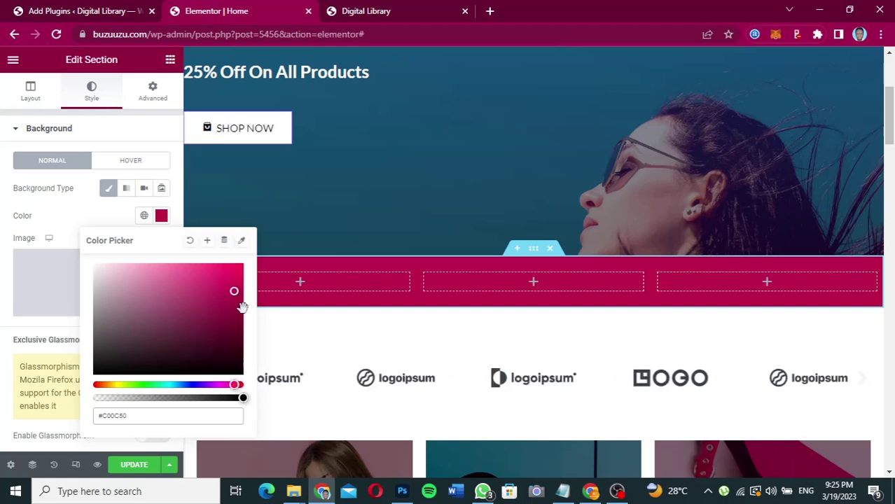
left_click_drag(232, 290, 242, 287)
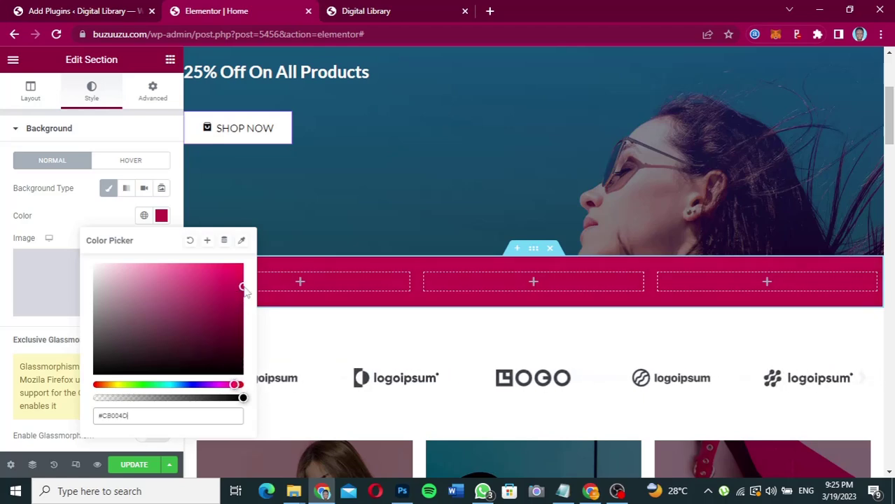
left_click(96, 219)
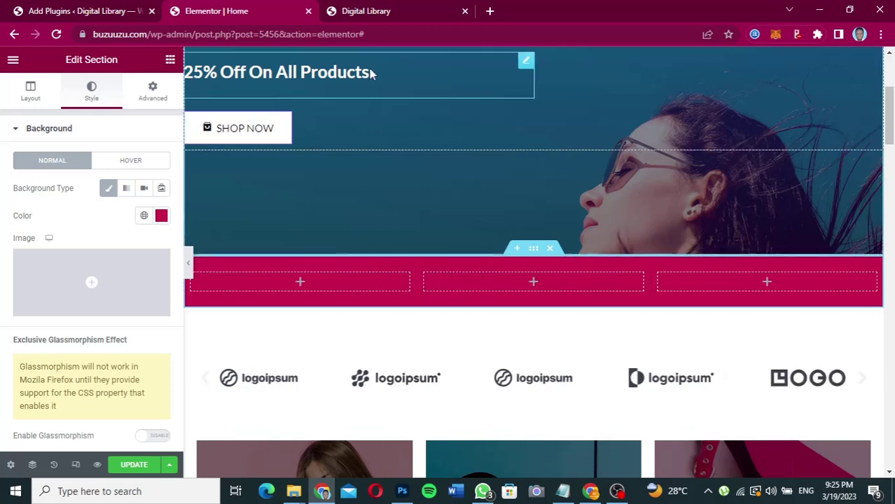
Step: Copy the '25% Off On All Products' heading and paste it into the strip's first and second columns
right_click(529, 68)
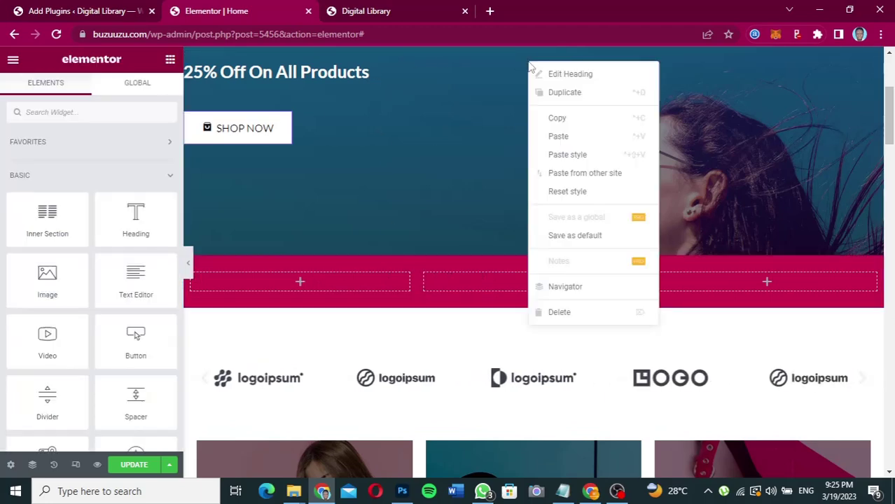
left_click(558, 118)
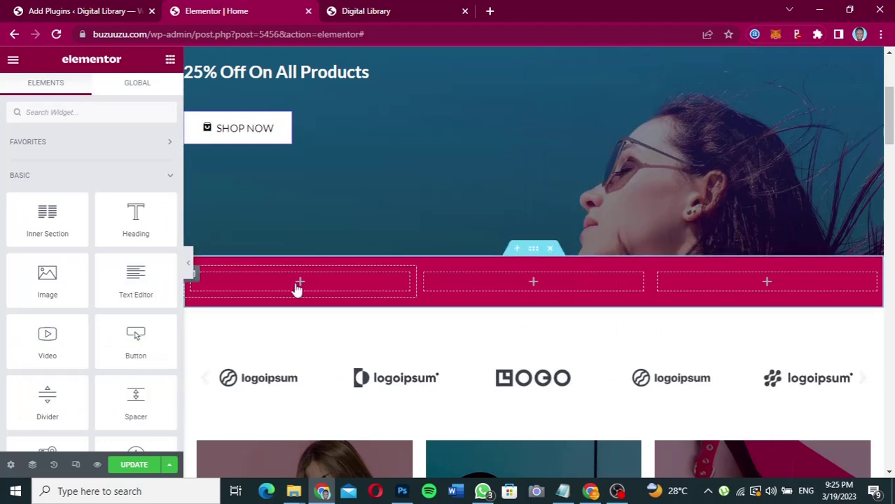
right_click(296, 288)
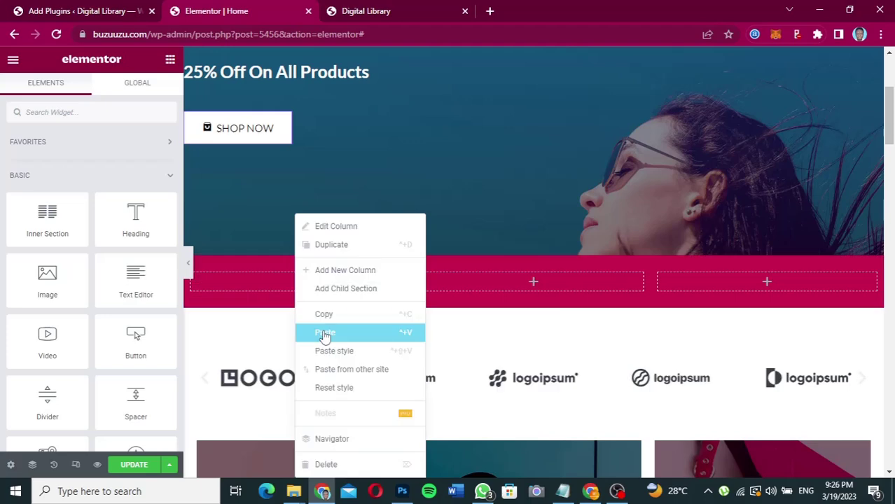
left_click(329, 334)
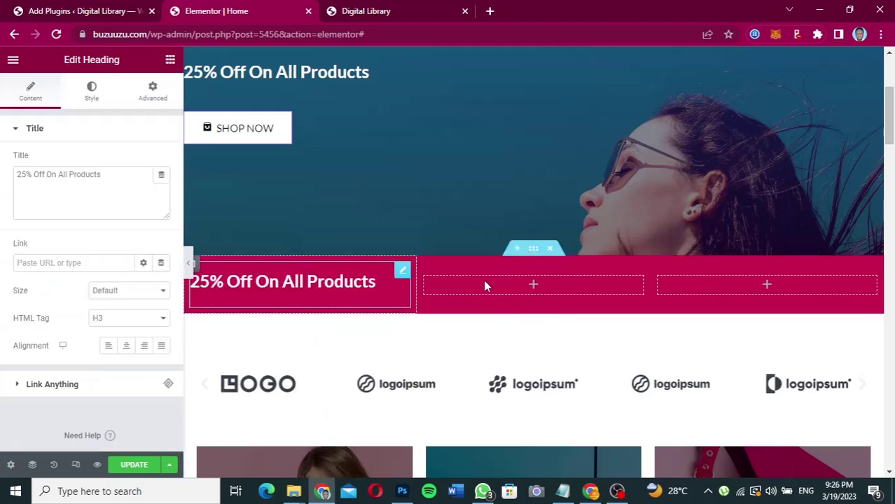
right_click(532, 287)
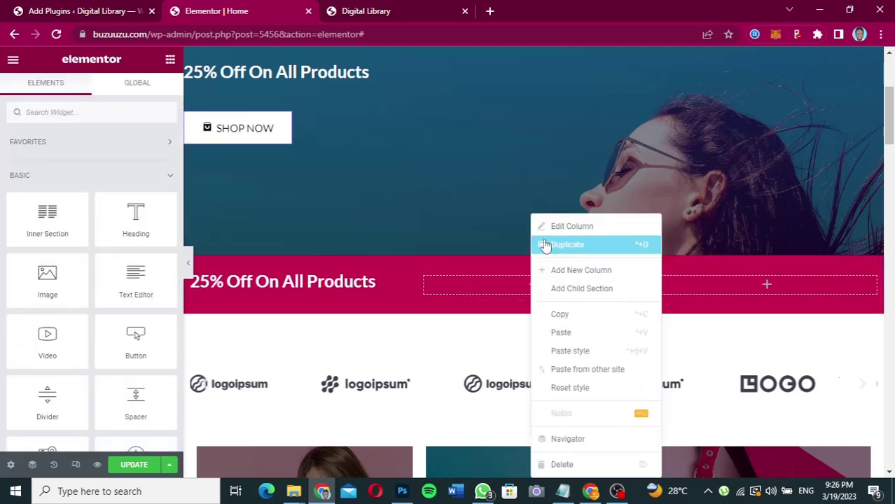
left_click(562, 335)
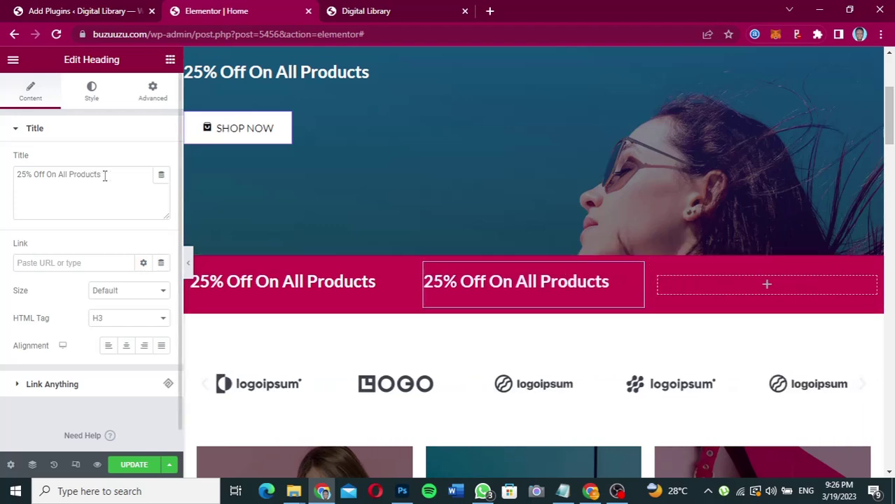
Step: Replace the second heading's title with 'Use Promo Code: SUMMER2023'
left_click_drag(104, 175, 8, 168)
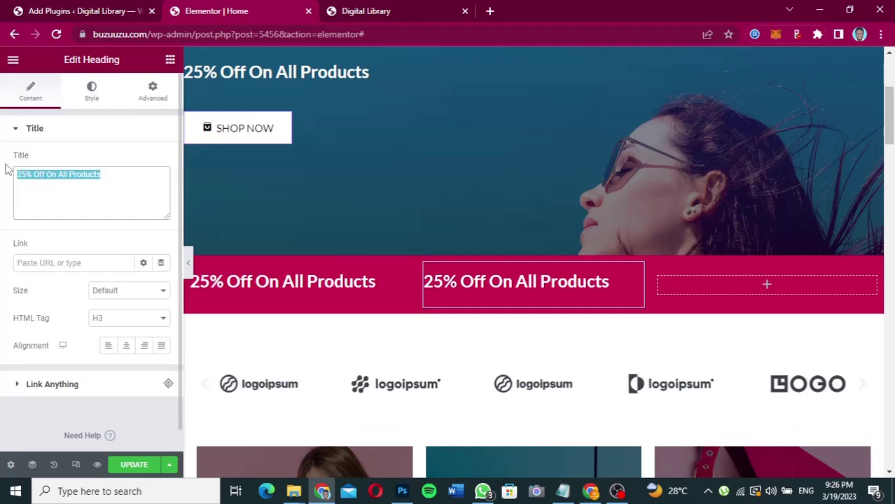
type("Use")
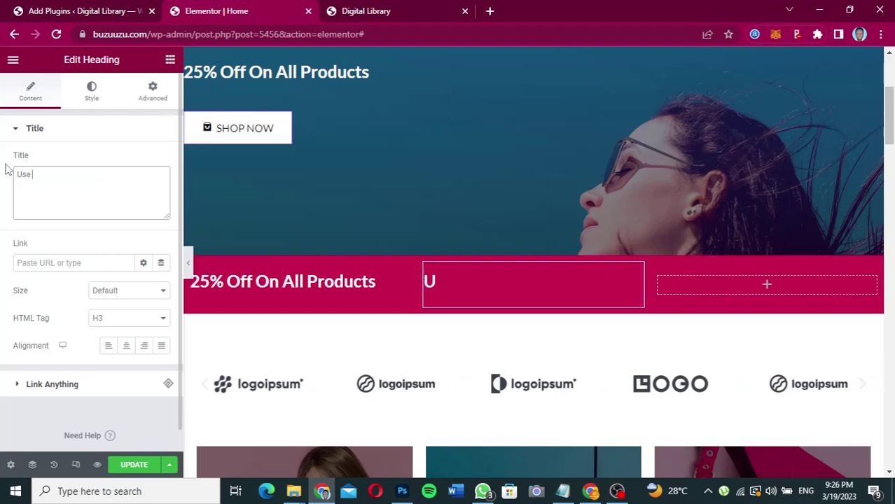
type(" Promo")
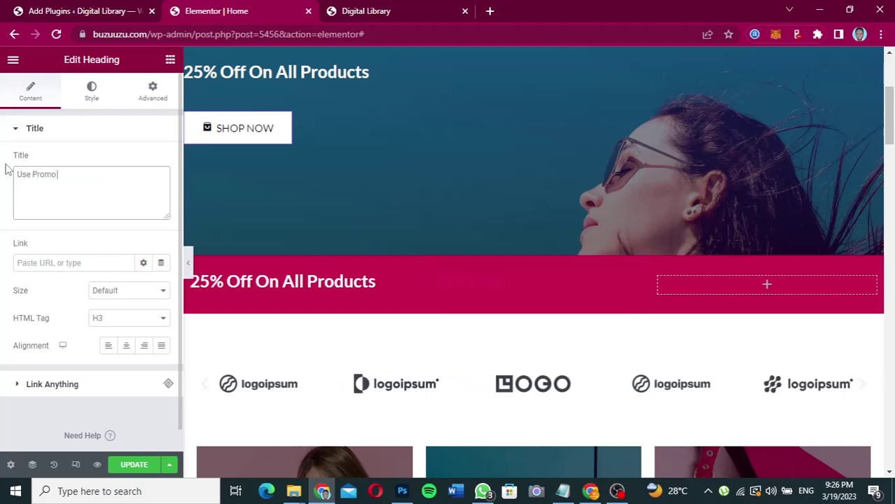
type(" Code: SUMMER")
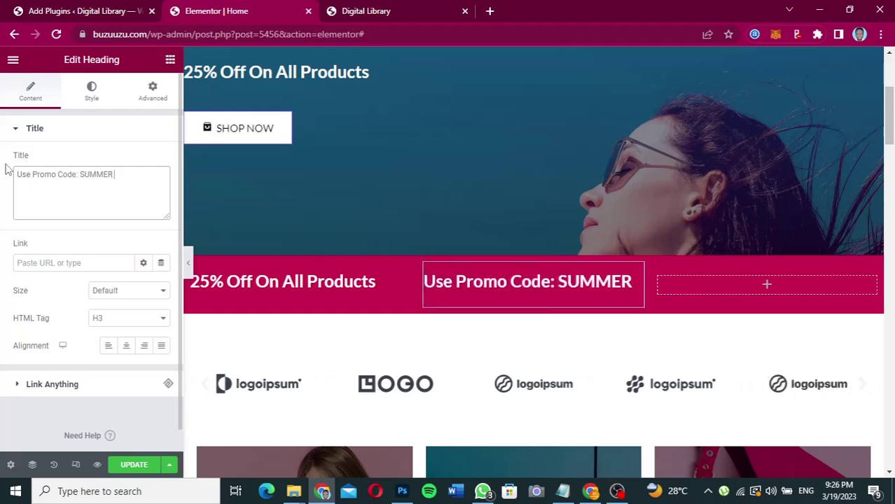
type("2023")
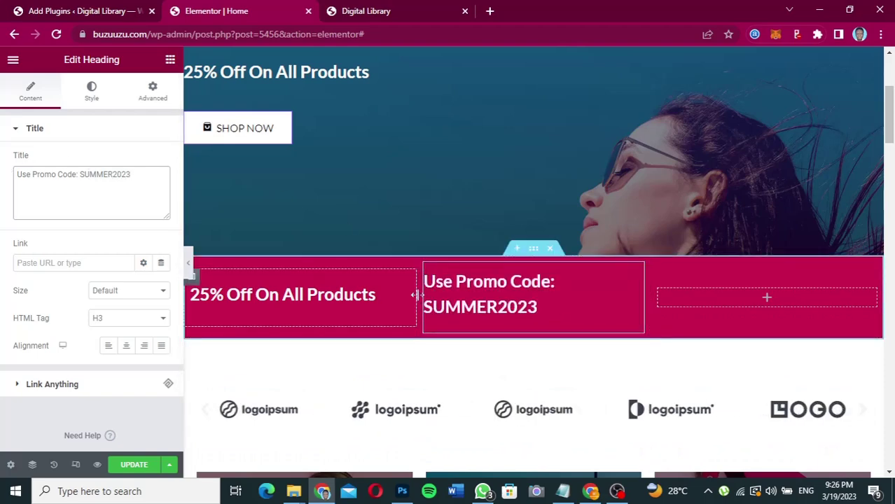
Step: Narrow the first column, widen the middle one, and give the middle column a white Classic background
left_click_drag(409, 294, 396, 299)
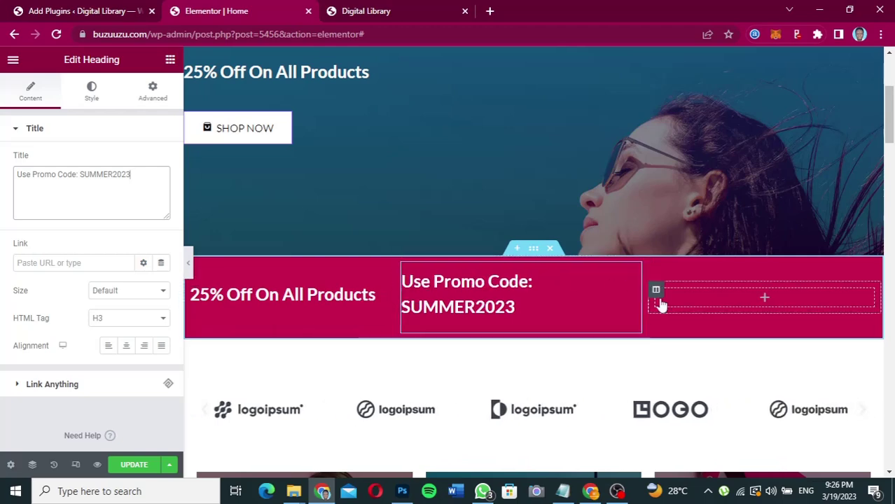
left_click_drag(646, 298, 674, 288)
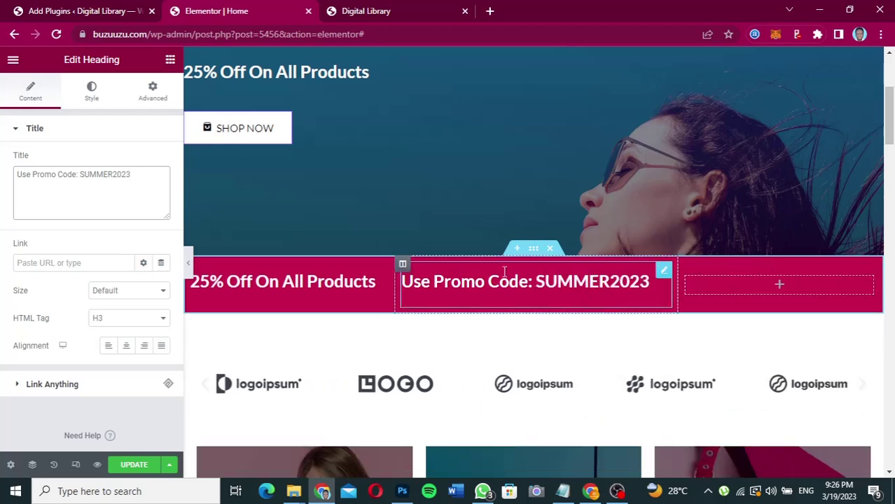
left_click(402, 264)
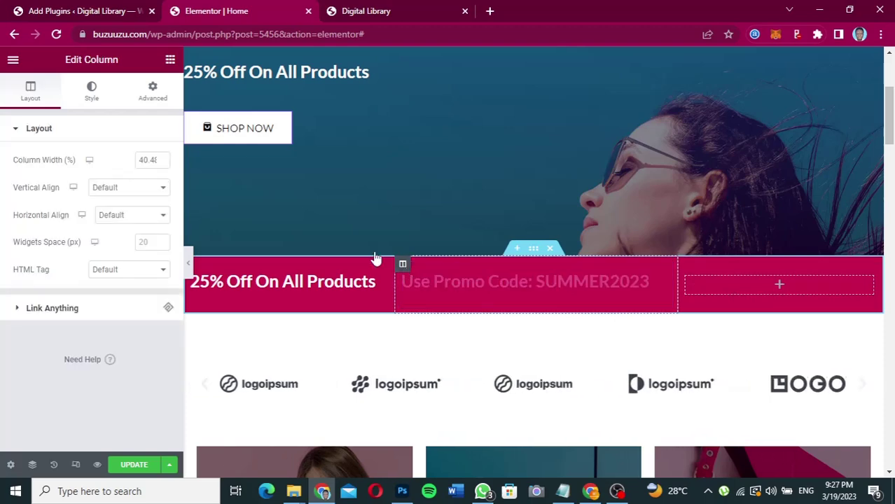
left_click(92, 95)
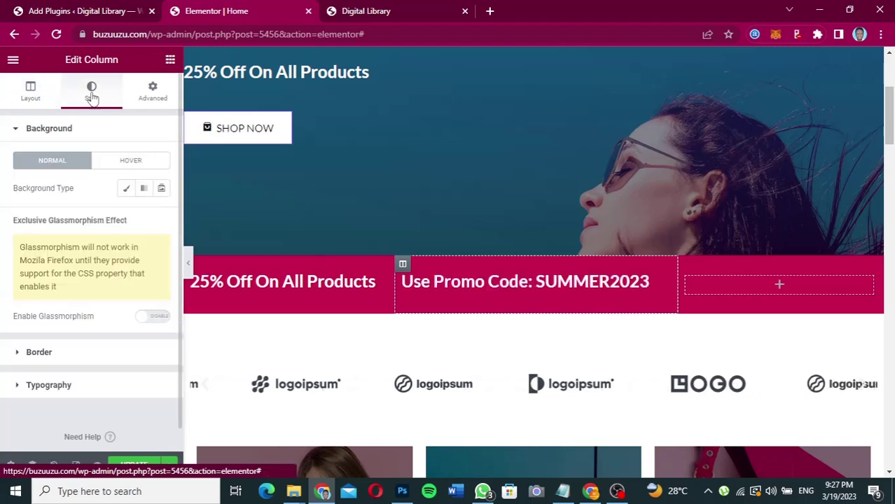
left_click(127, 189)
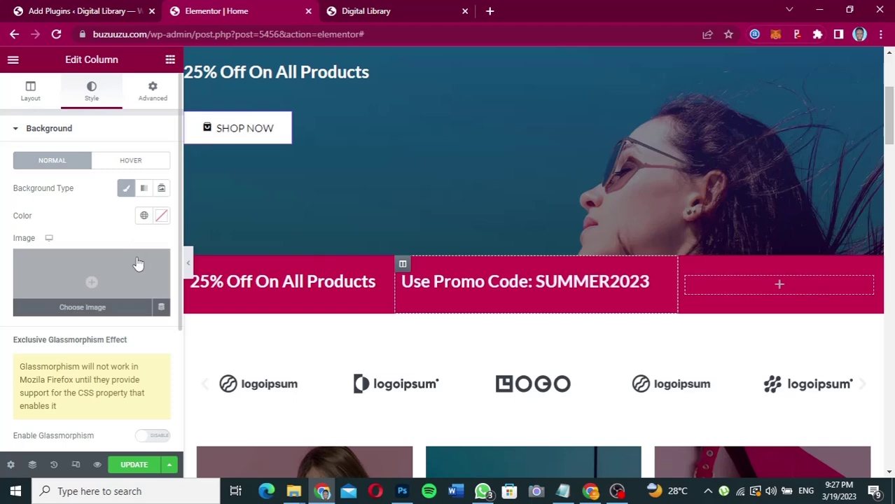
left_click(162, 217)
left_click_drag(112, 288, 100, 273)
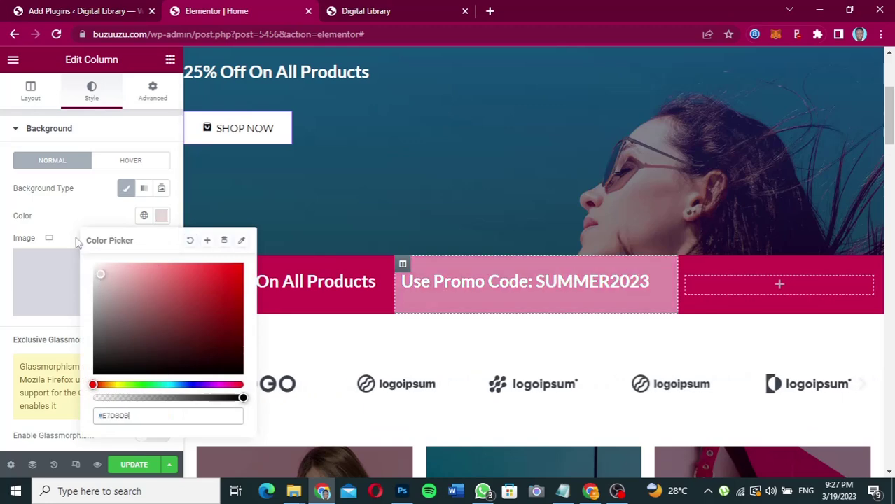
left_click(82, 219)
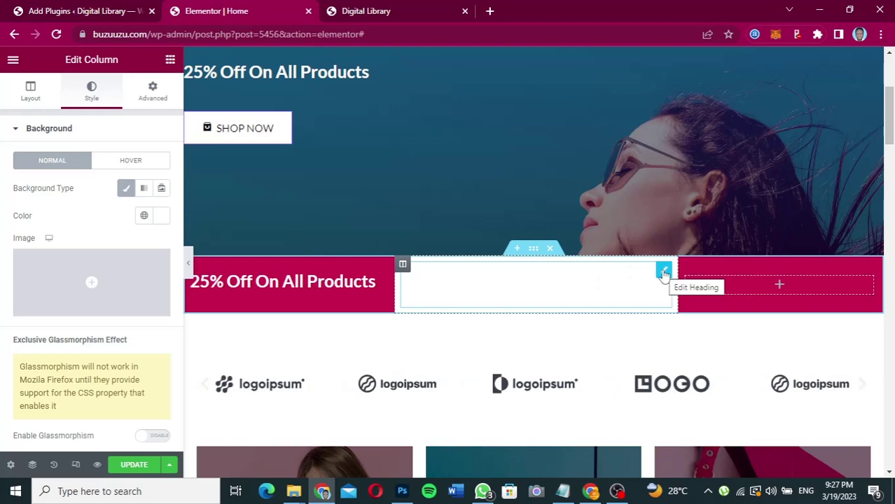
left_click(664, 271)
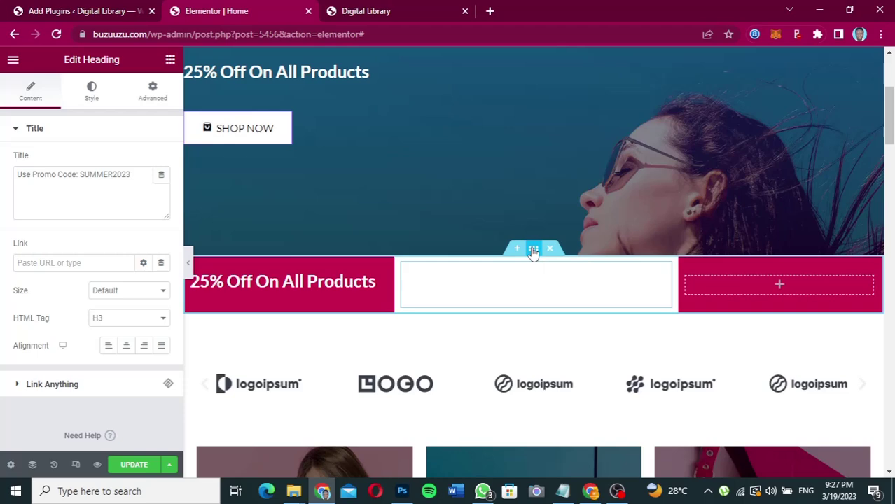
Step: Colour the 'Use Promo Code: SUMMER2023' heading text #CB004D, copied from the section's pink
left_click(533, 250)
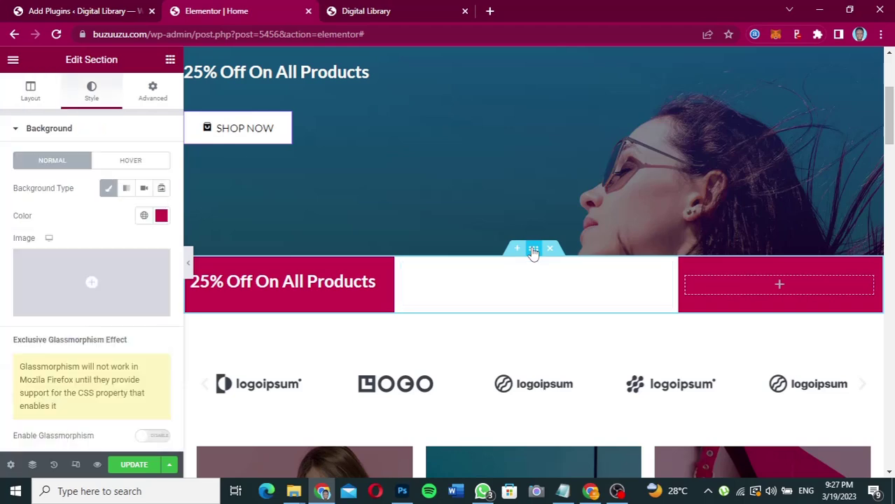
left_click(161, 216)
key("ctrl+c")
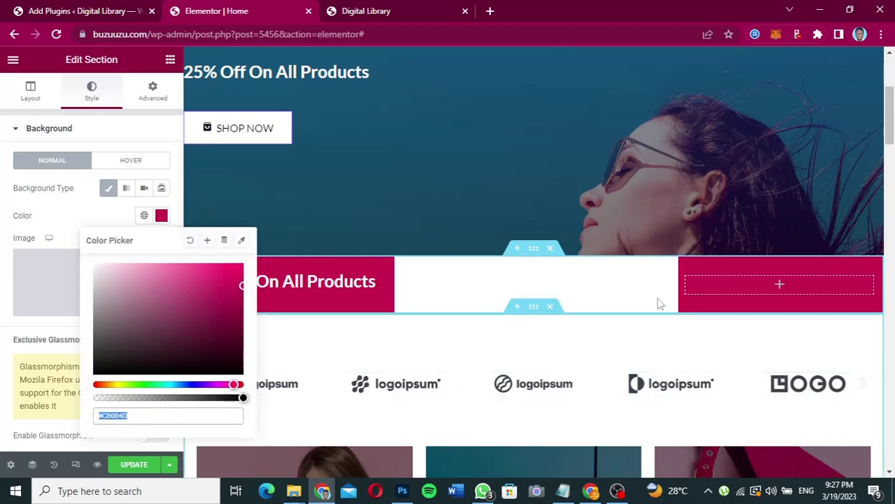
left_click(664, 272)
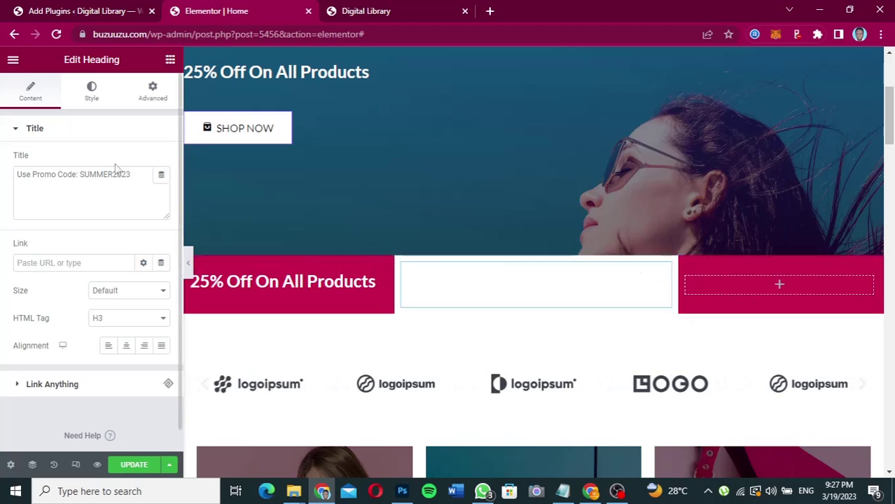
left_click(93, 98)
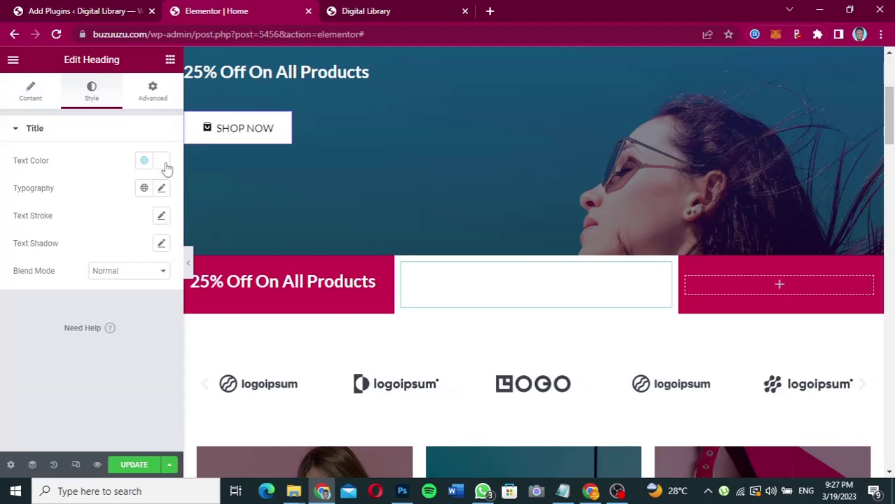
left_click(162, 163)
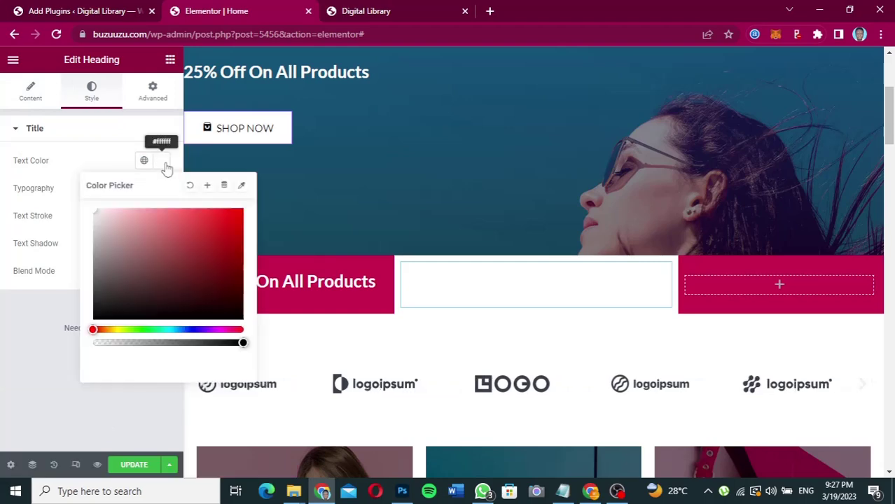
key("ctrl+v")
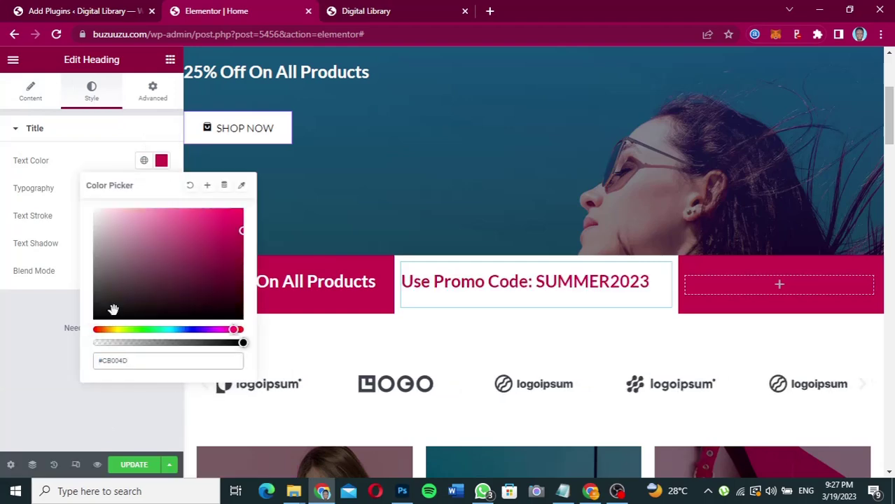
left_click(34, 129)
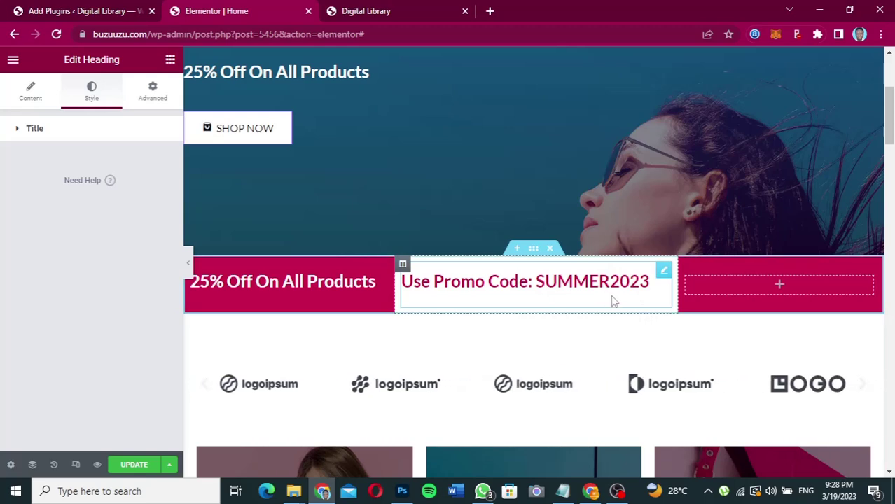
Step: Link the current heading's margin values and enter 01 as the top margin
left_click(161, 95)
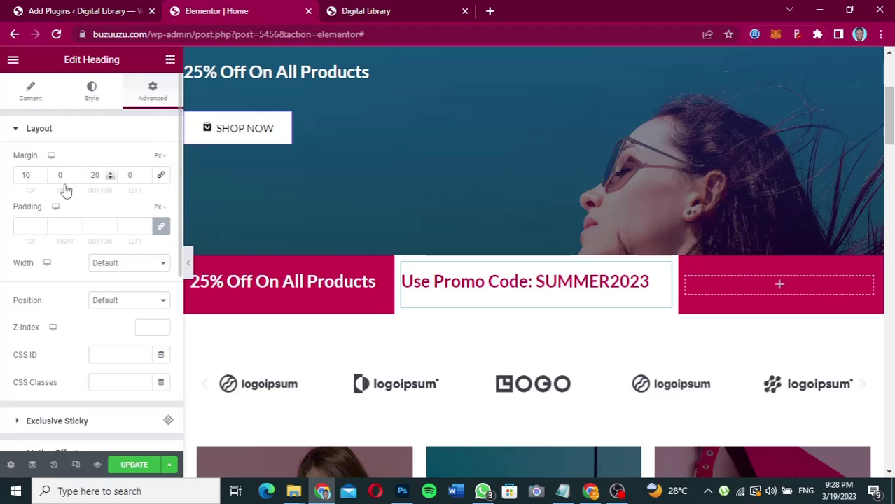
left_click(161, 174)
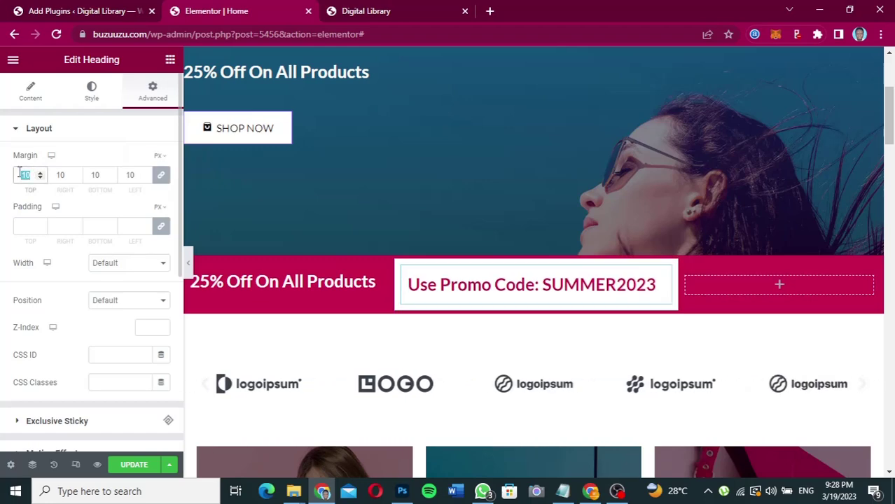
double_click(21, 174)
type("0")
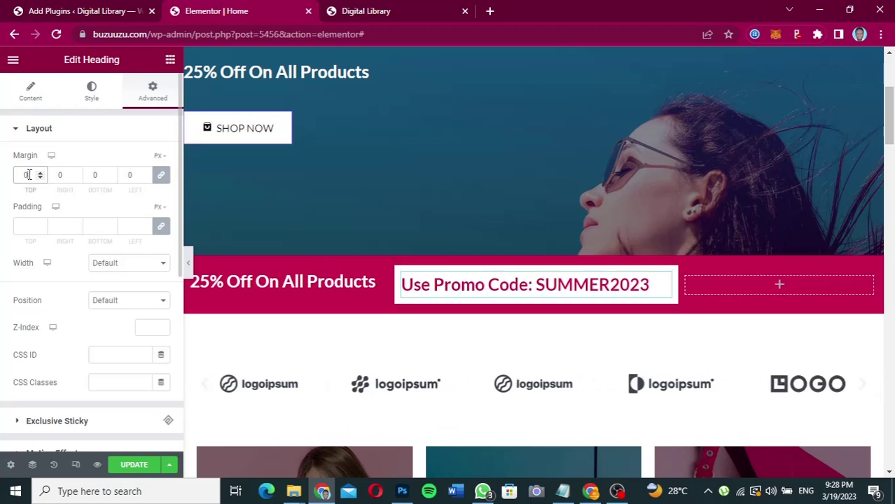
type("1")
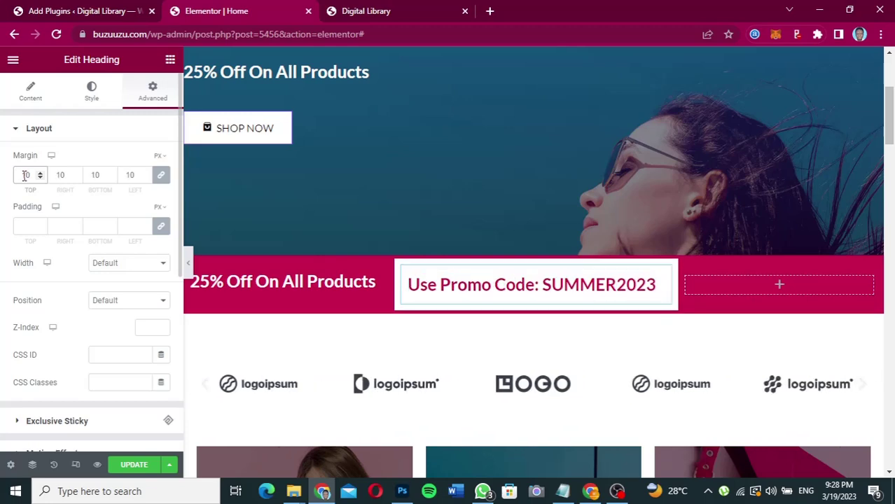
Step: Set the 25% Off On All Products heading's linked margin to 0 on every side
mouse_move(378, 273)
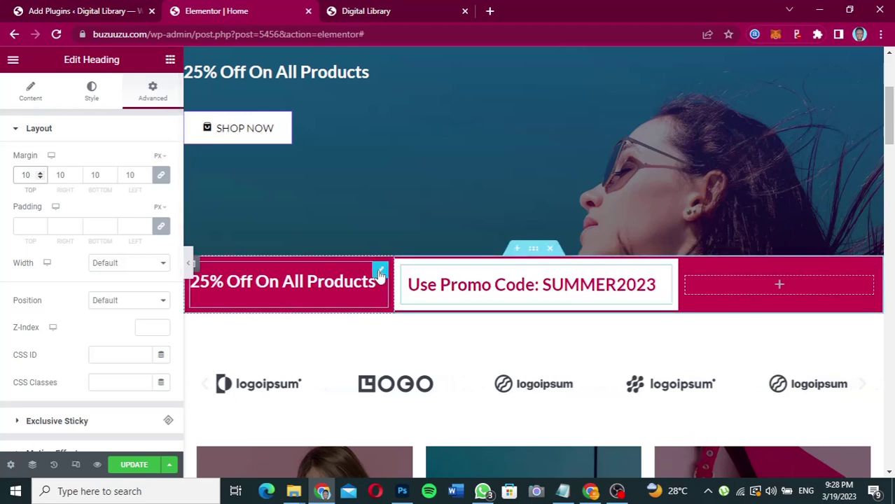
left_click(378, 272)
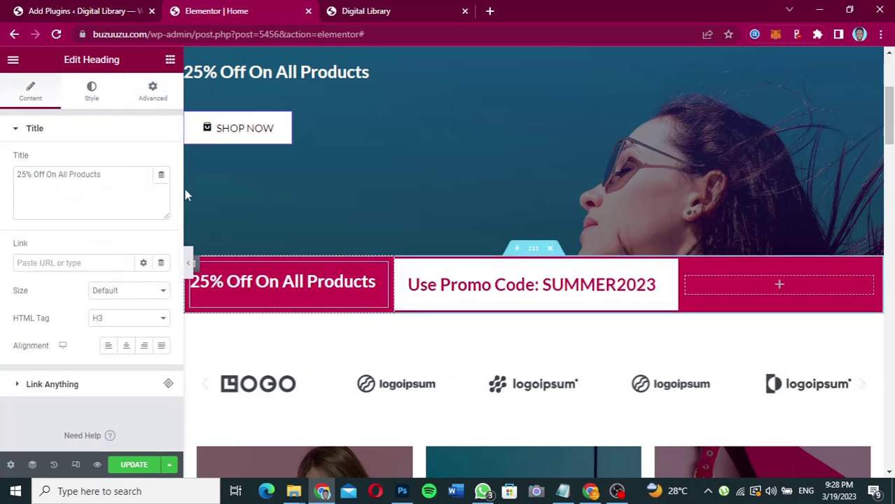
left_click(152, 92)
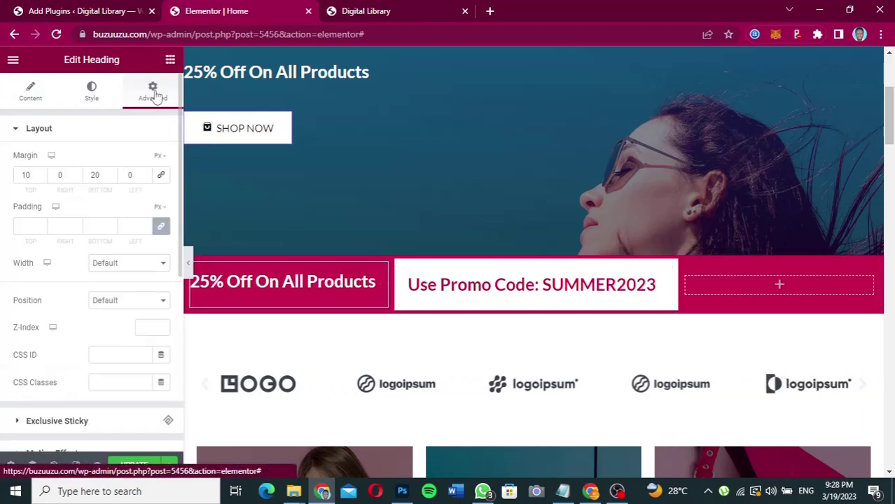
left_click(161, 176)
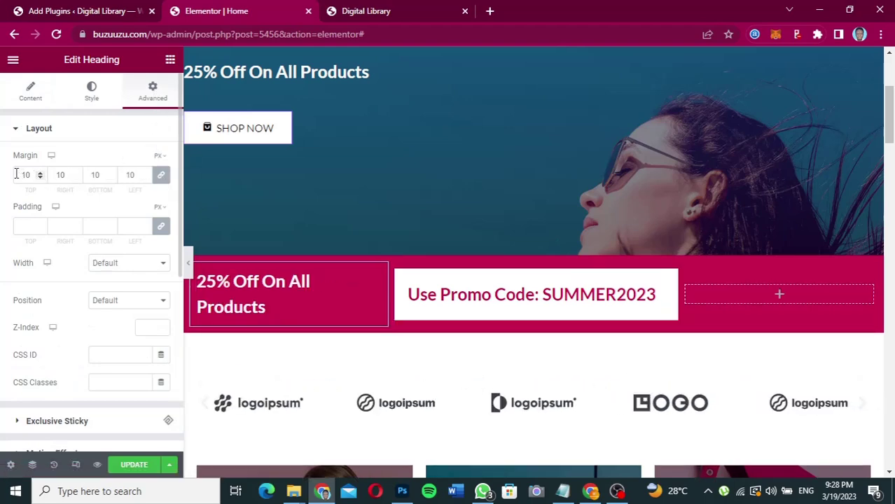
left_click_drag(16, 174, 31, 175)
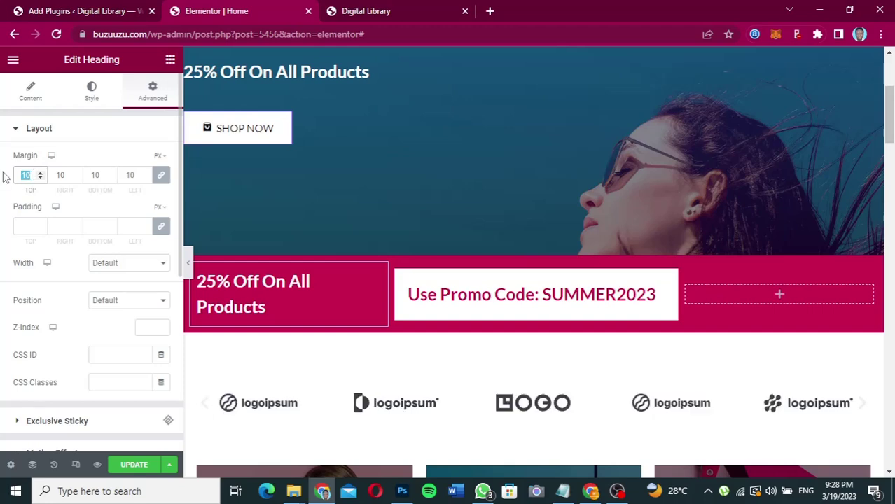
type("0")
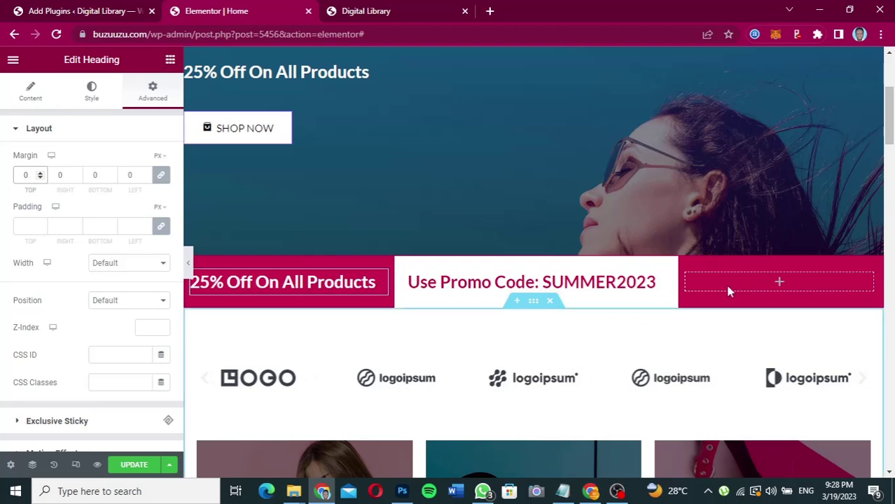
Step: Drop a Button widget into the empty right column and relabel it SHOP NOW
left_click(779, 284)
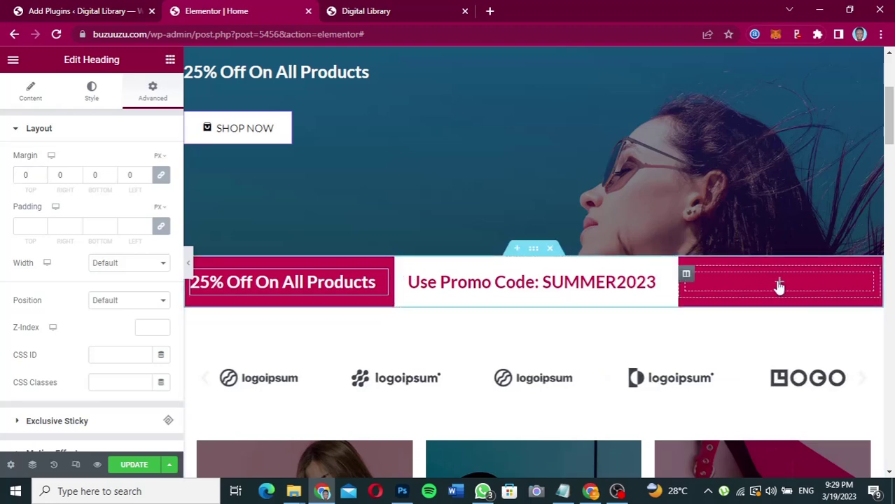
left_click(779, 285)
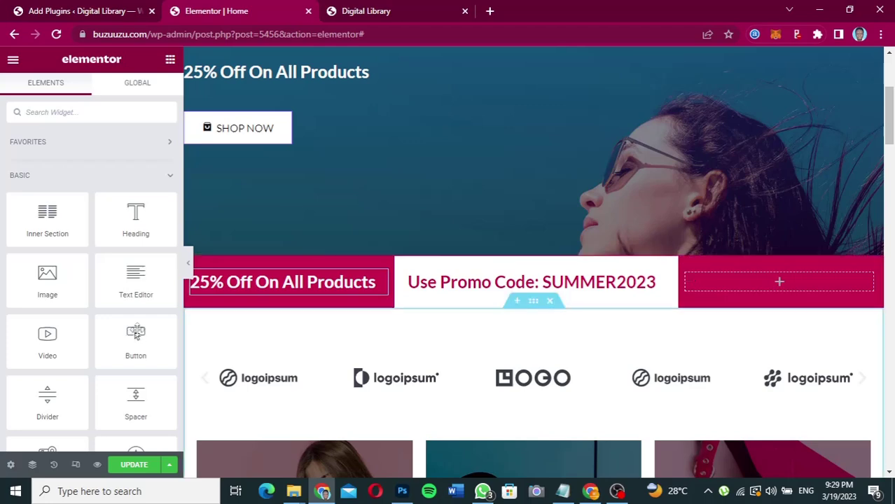
left_click_drag(136, 336, 767, 283)
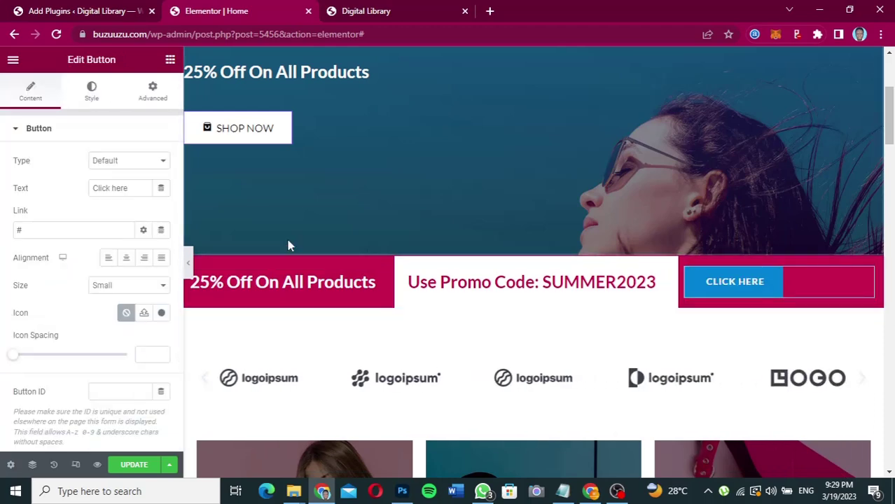
left_click_drag(124, 187, 86, 191)
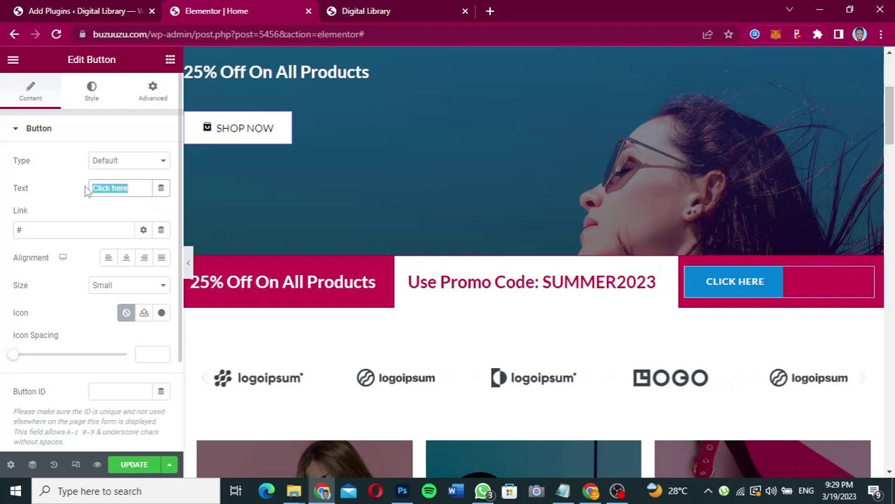
type("SHOP N")
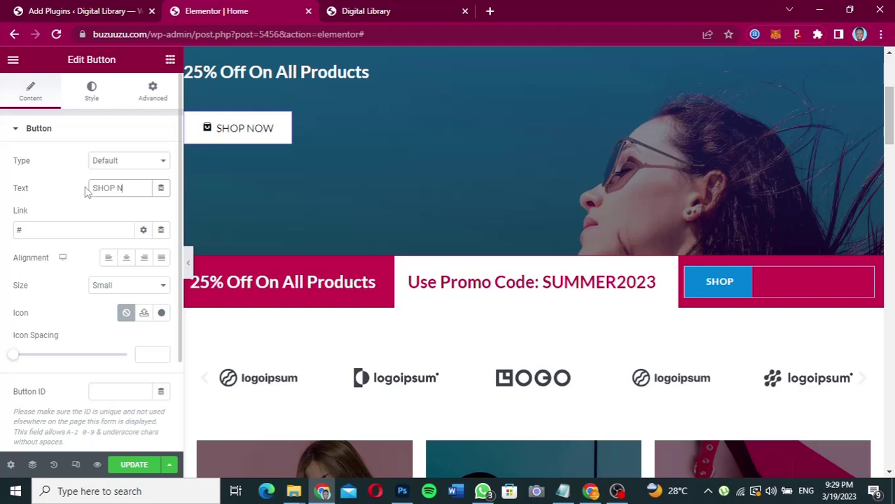
type("OW")
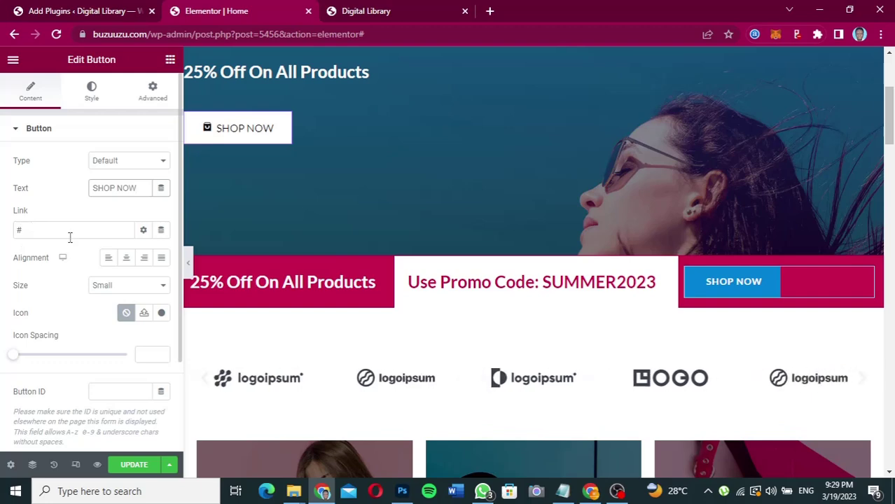
Step: Insert a shopping-cart icon, found by searching 'SHOP' in the Icon Library, into the SHOP NOW button
left_click(49, 231)
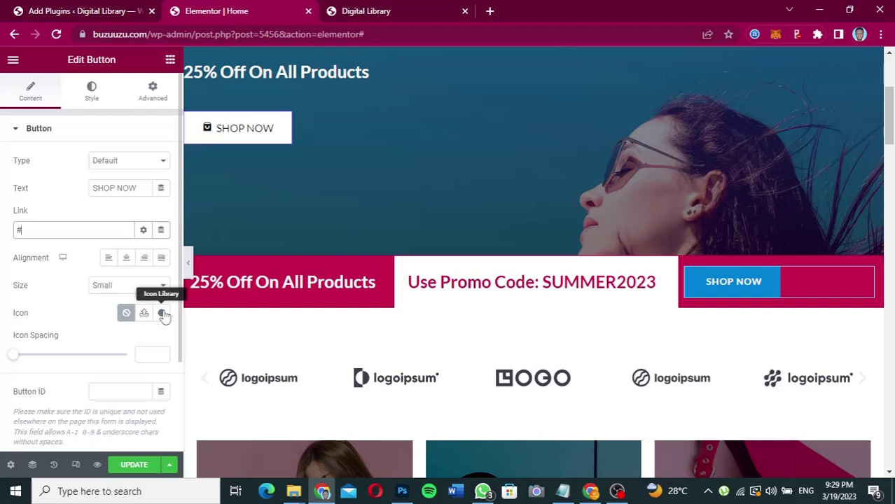
left_click(162, 313)
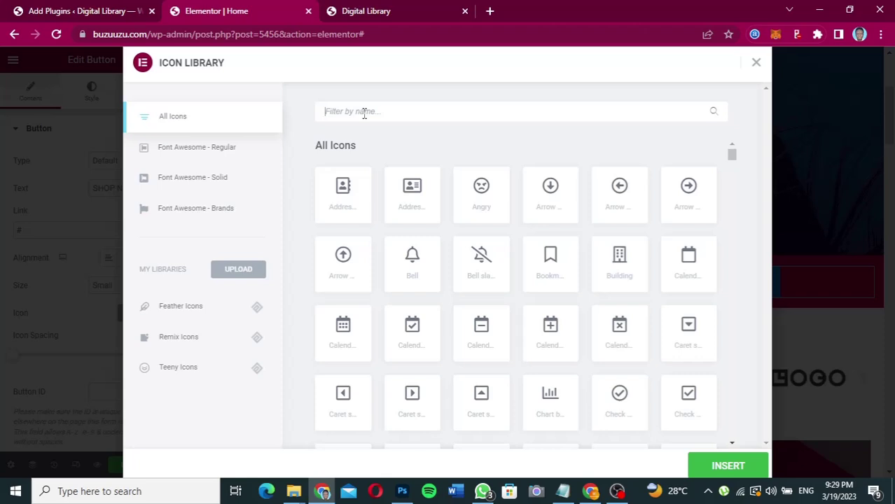
type("SHOP")
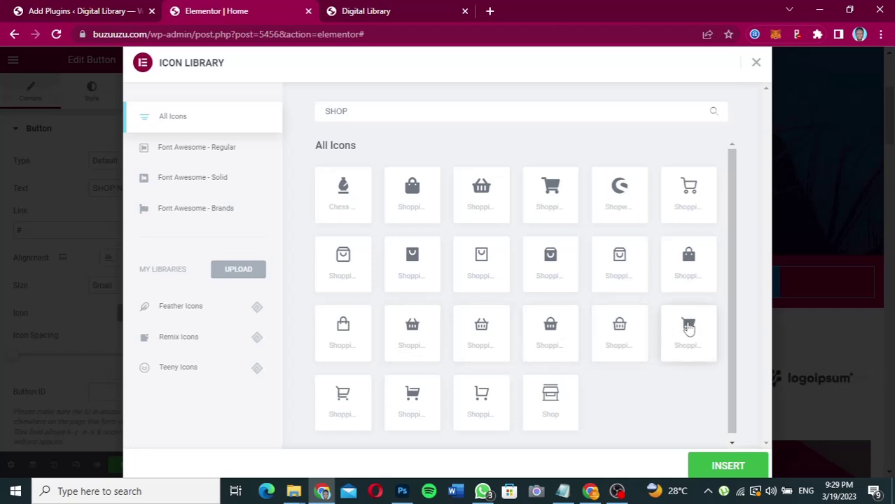
left_click(688, 327)
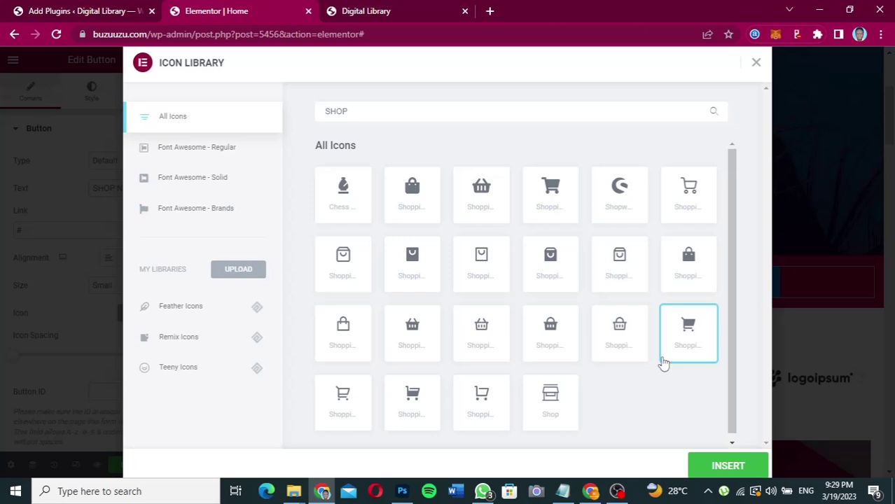
left_click(723, 467)
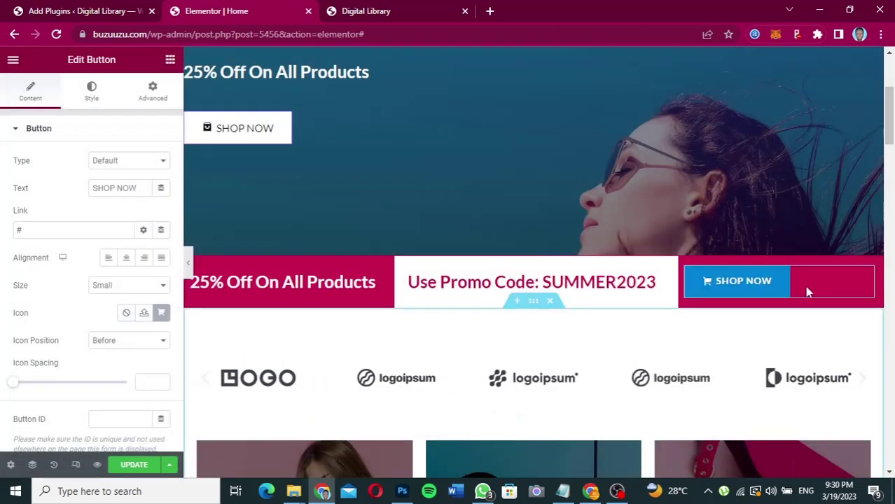
Step: Center the SHOP NOW button and give it black #000000 text on a white #FFFFFF background
left_click(127, 260)
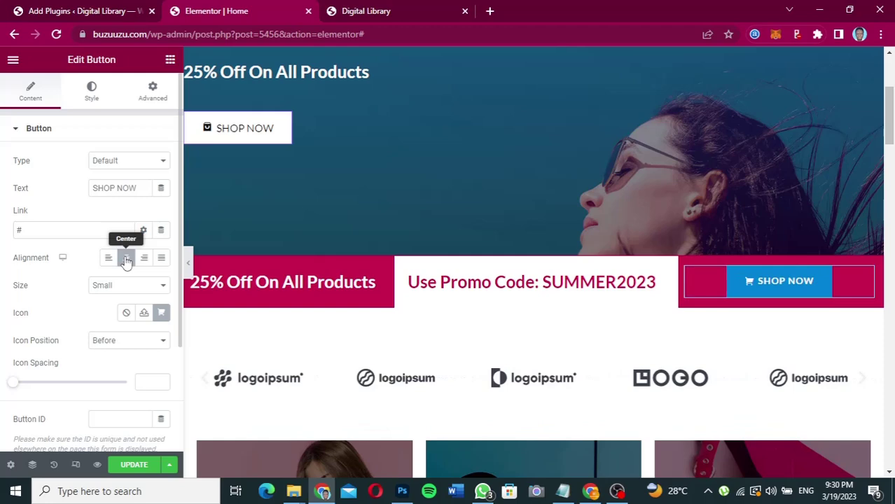
left_click(91, 97)
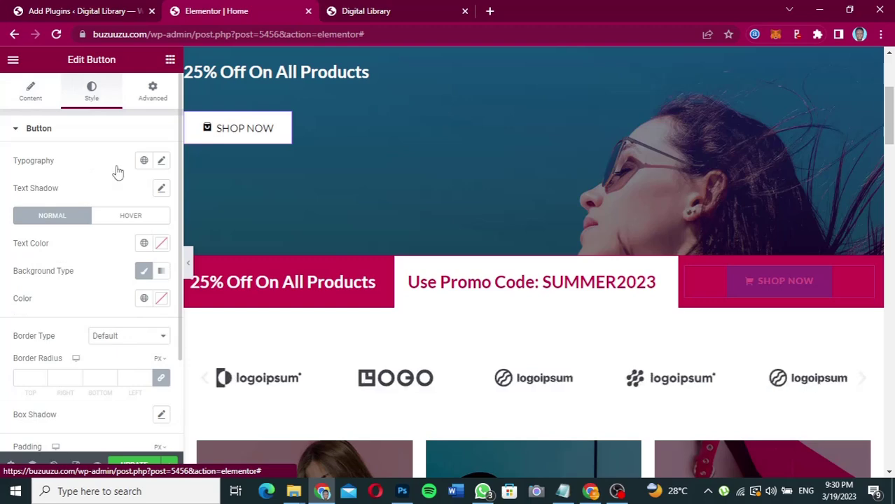
left_click(161, 243)
left_click_drag(105, 320, 100, 387)
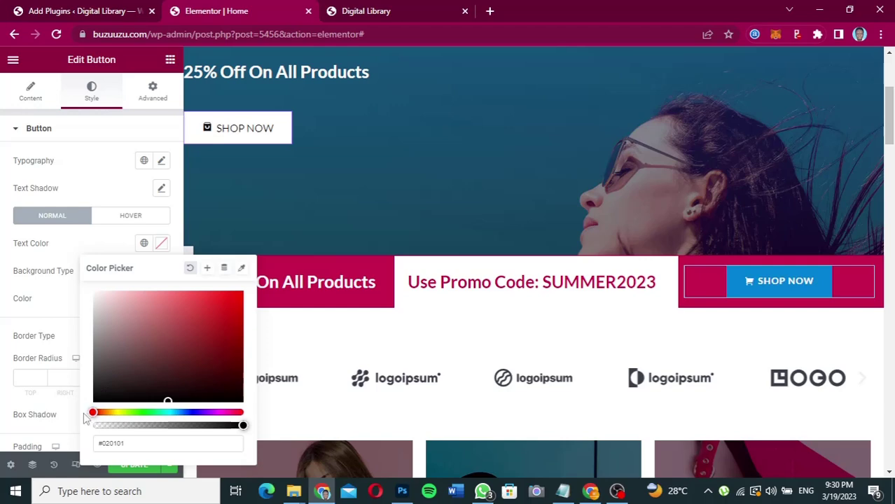
left_click(94, 402)
left_click(99, 244)
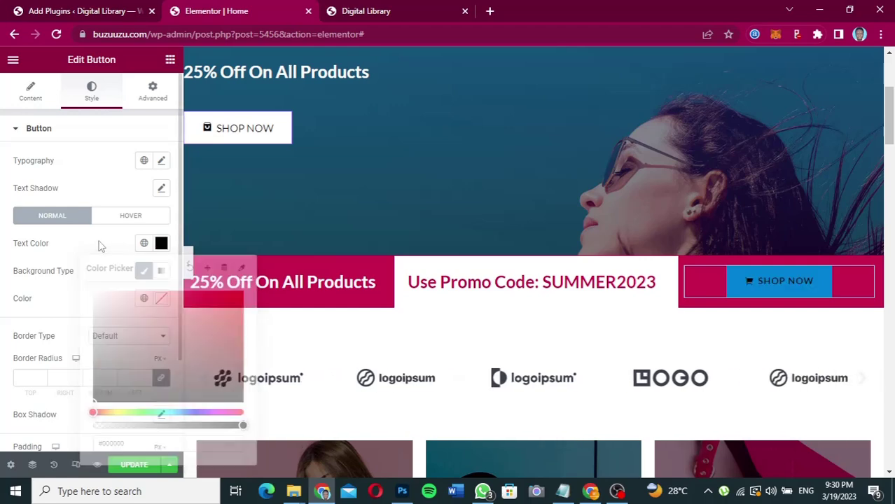
left_click(161, 301)
type("#FFFFFF")
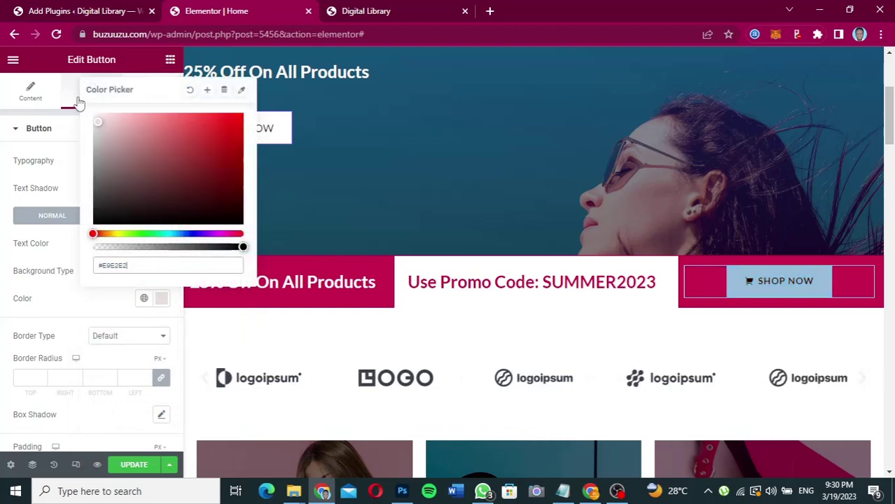
left_click(75, 307)
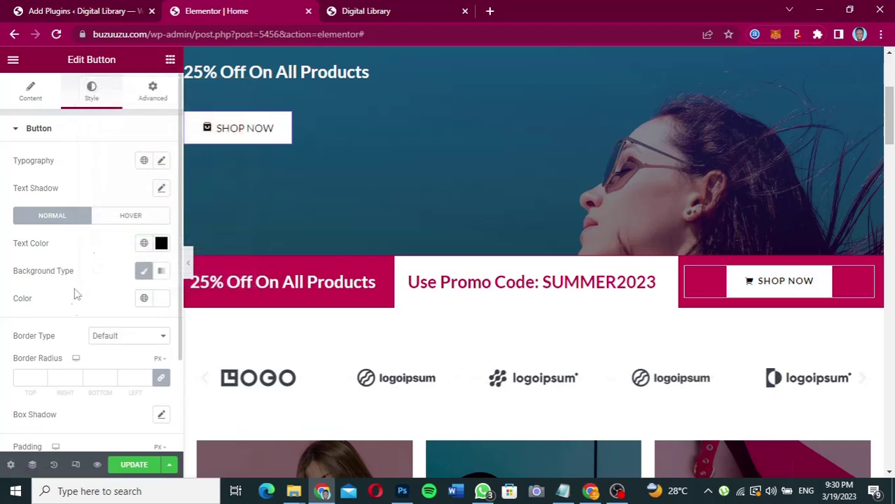
Step: Set the SHOP NOW button's typography font size to 20 px
left_click(161, 162)
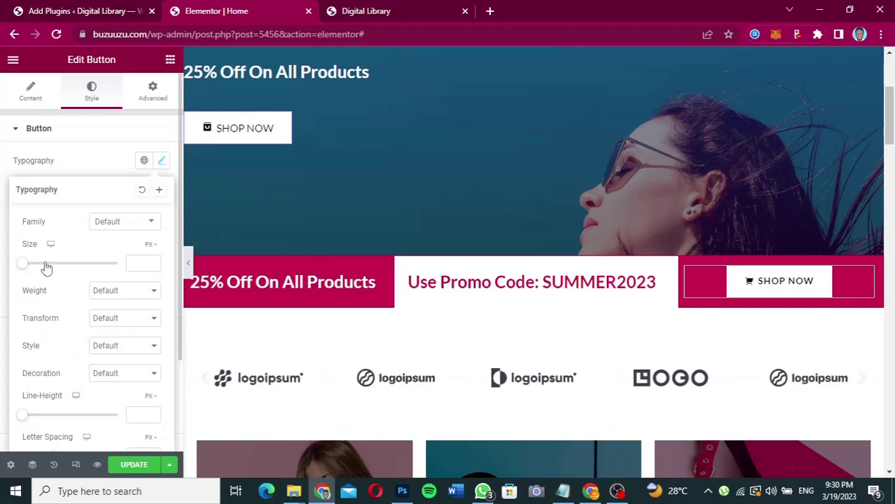
left_click(136, 262)
left_click(137, 262)
type("20")
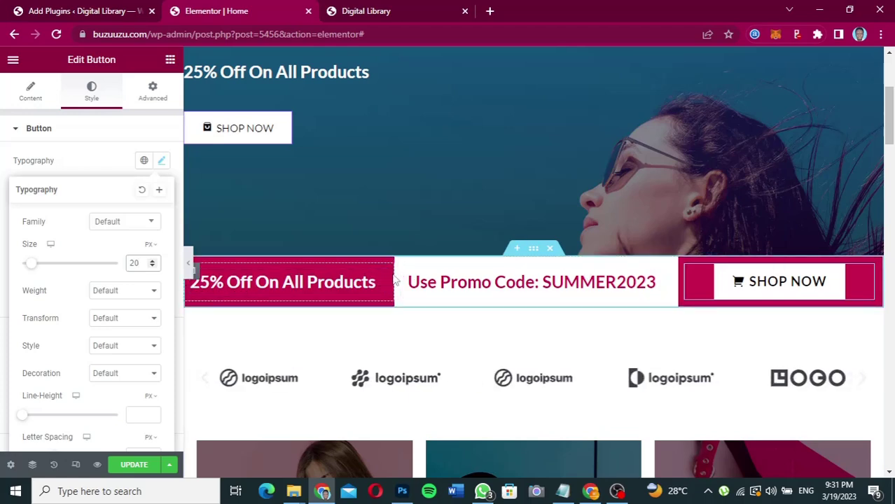
Step: Enable Exclusive Sticky on the promo bar section with top spacing 20 and update the page
left_click(533, 250)
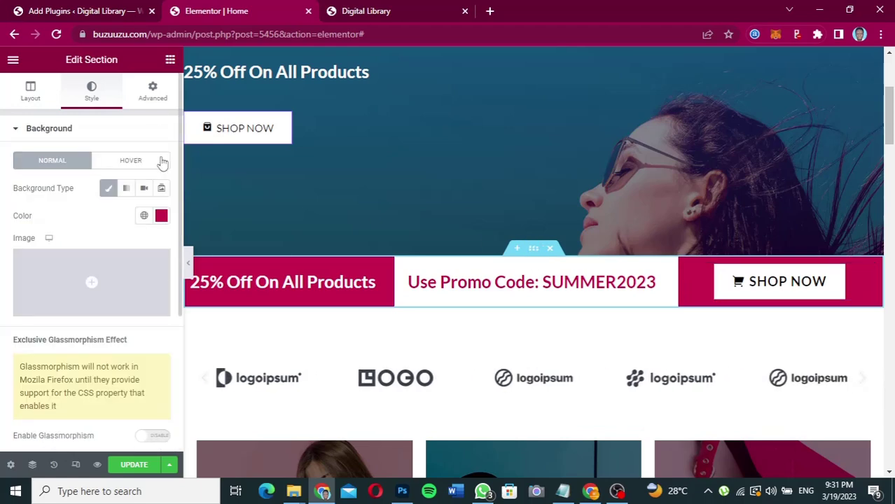
left_click(154, 98)
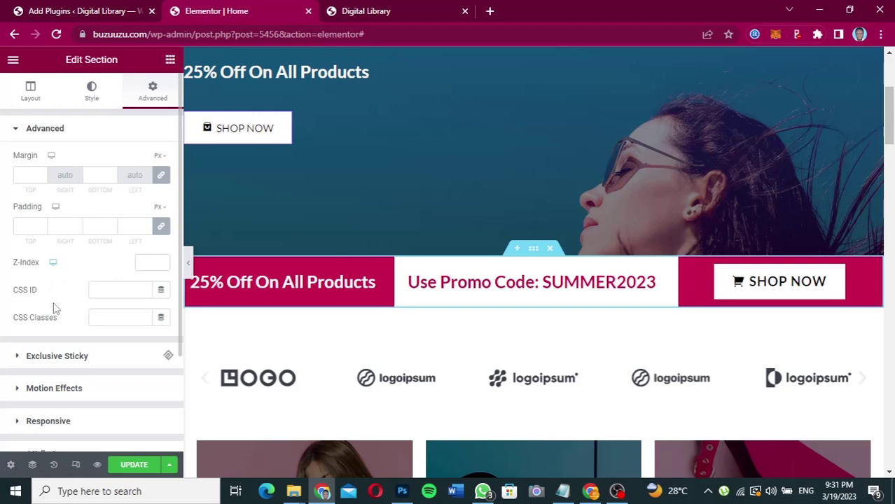
scroll(32, 357, "down", 1)
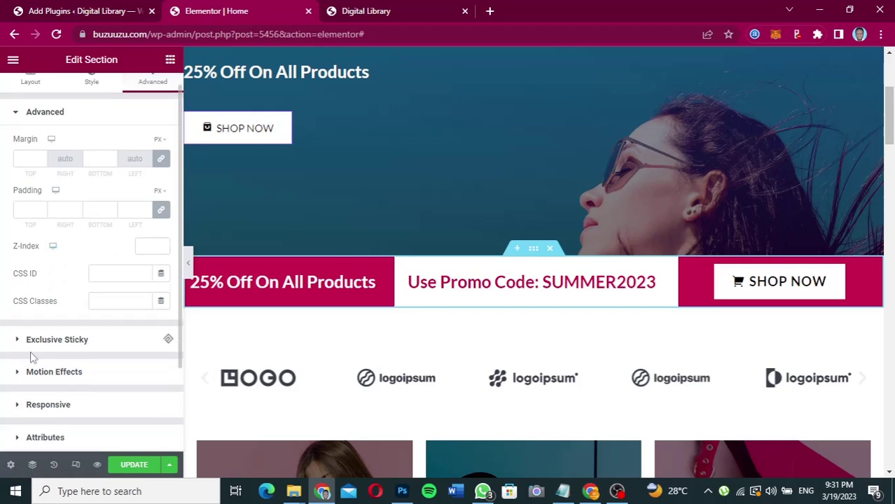
scroll(31, 357, "down", 2)
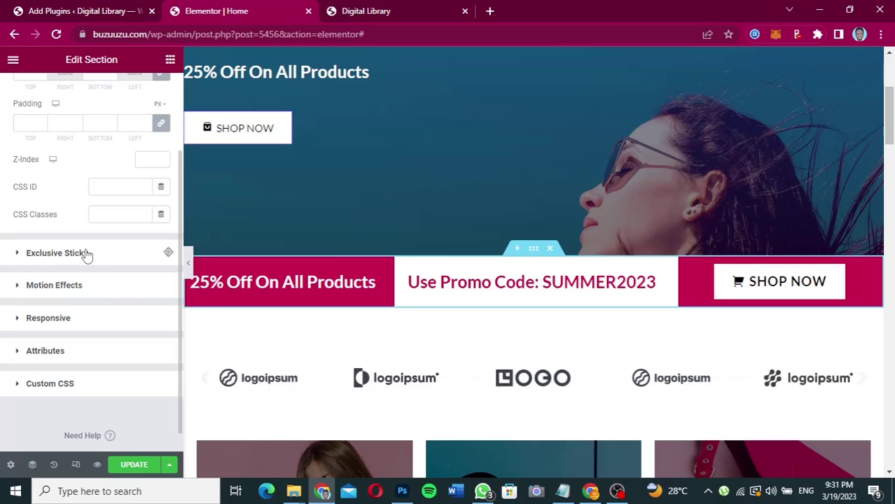
left_click(58, 252)
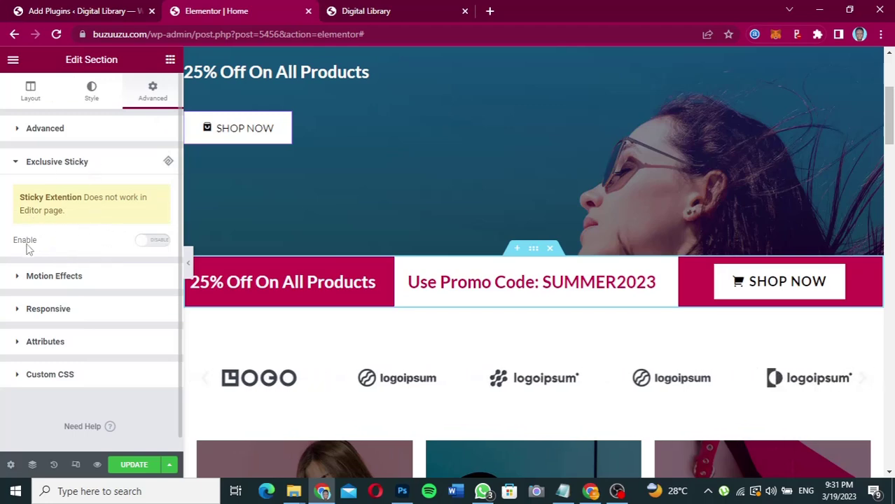
left_click(156, 240)
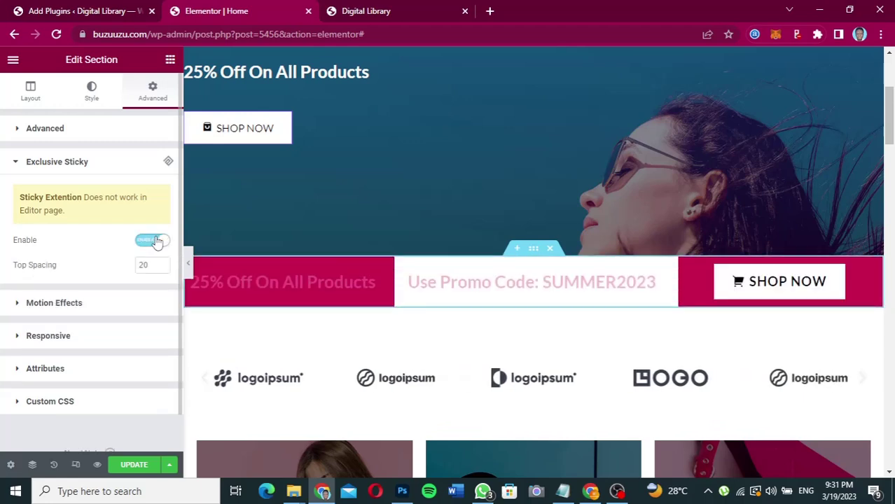
left_click(128, 467)
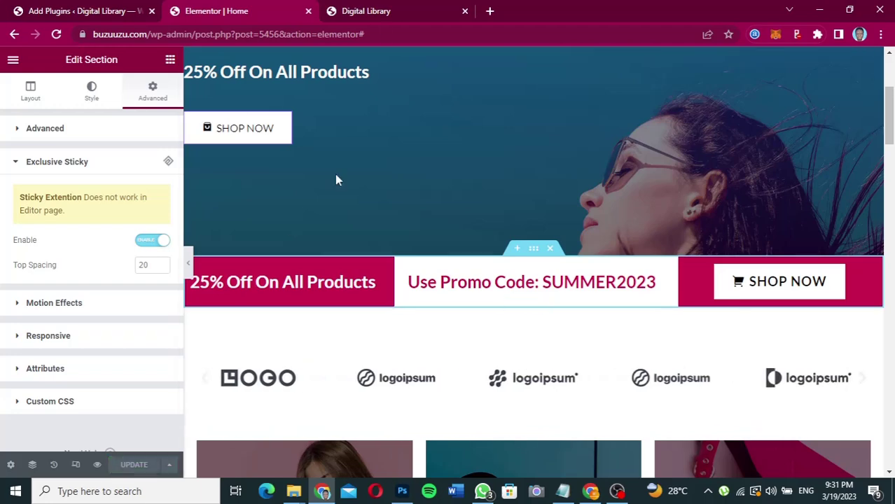
Step: Reload the live Digital Library home page, then scroll through the page in the editor
left_click(387, 13)
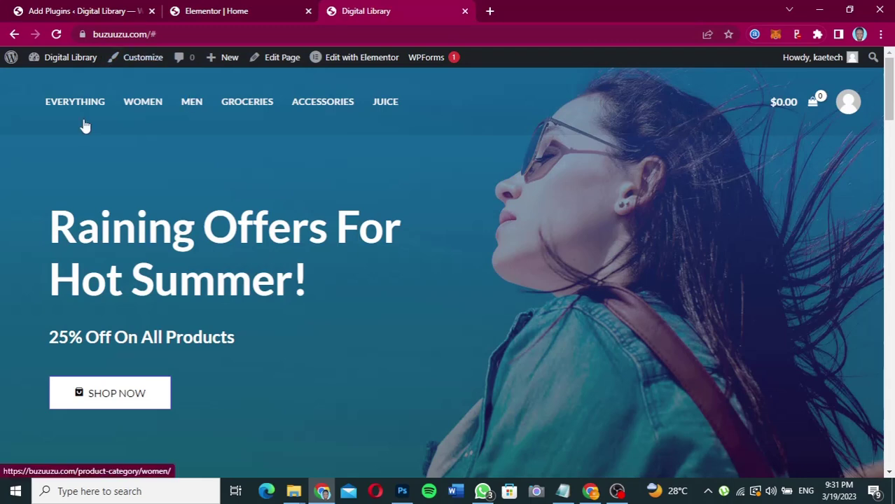
left_click(71, 63)
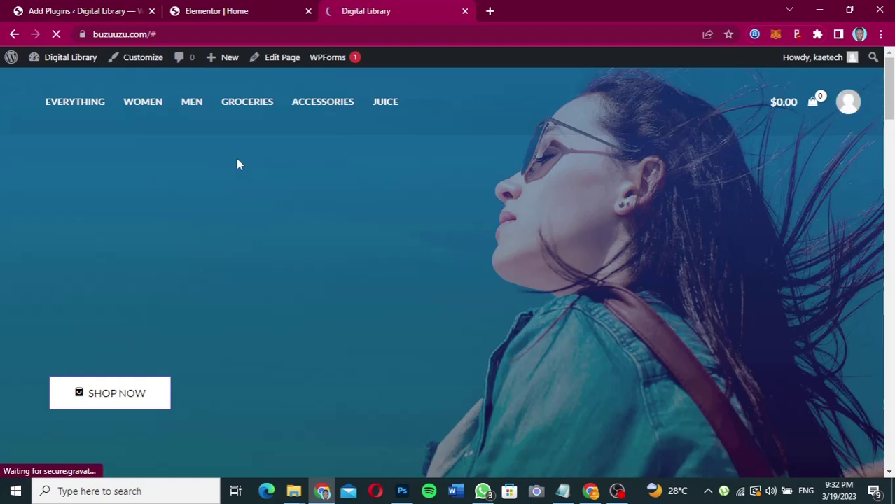
left_click(208, 18)
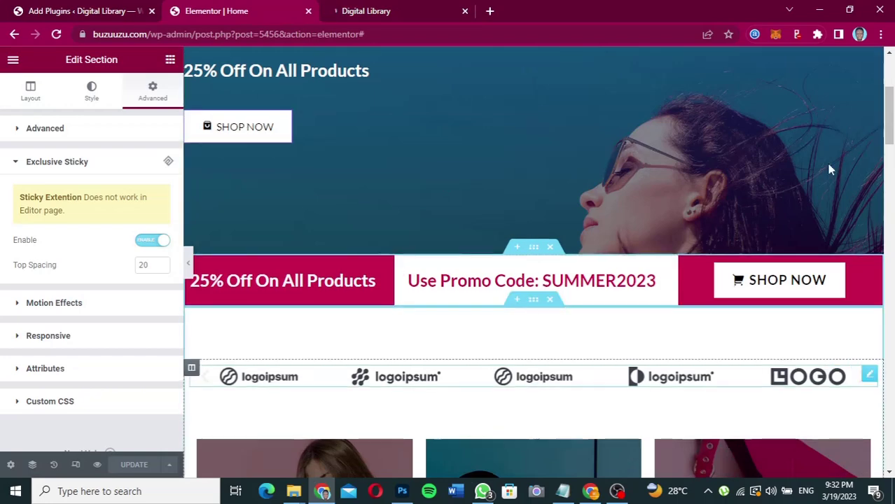
left_click_drag(887, 119, 890, 263)
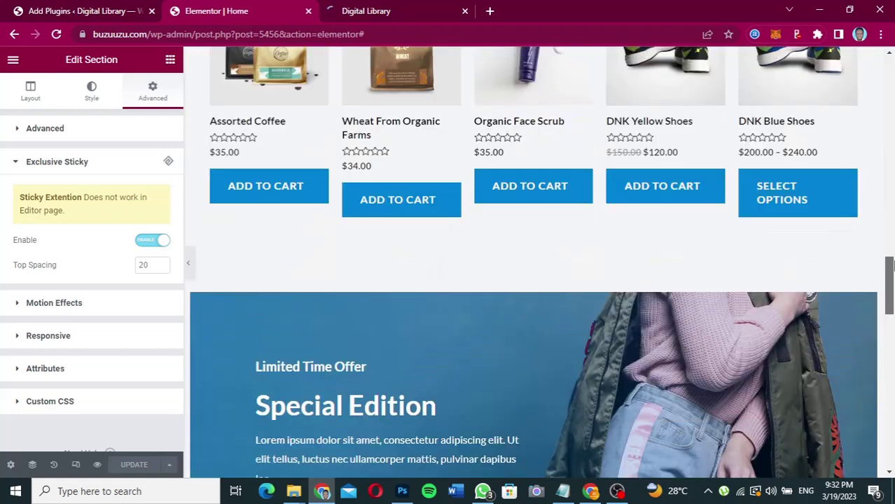
left_click_drag(889, 263, 887, 63)
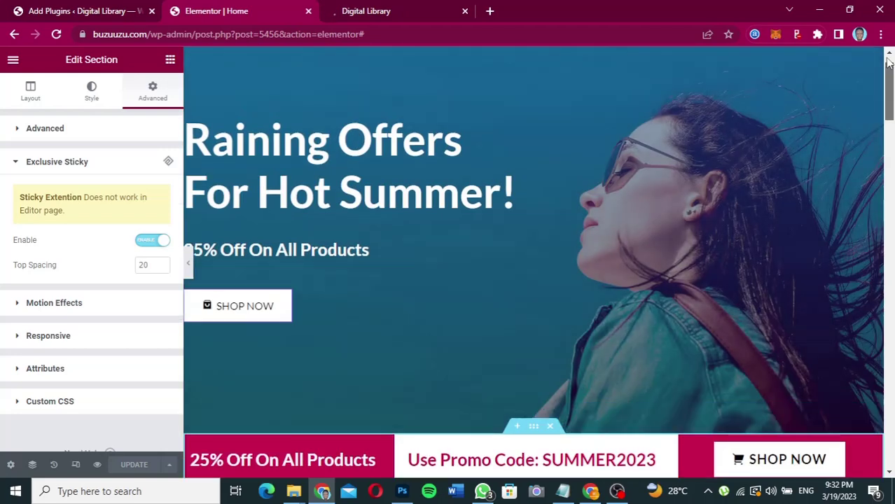
scroll(541, 230, "up", 1)
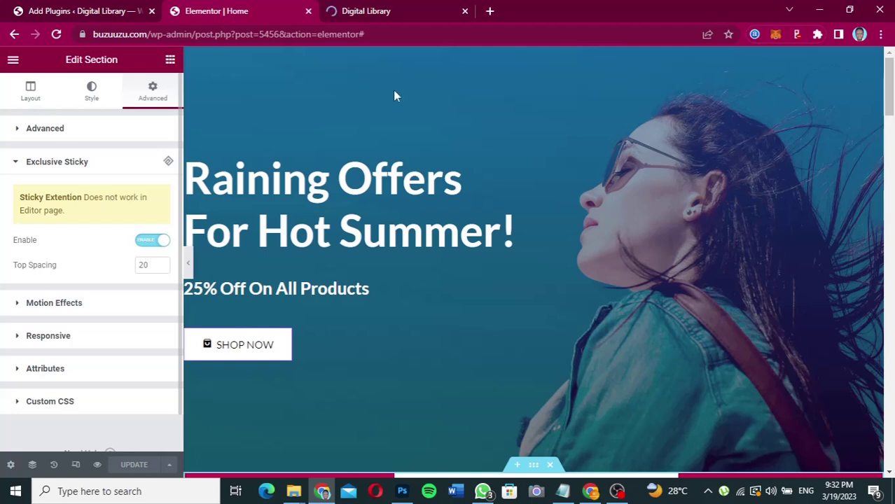
Step: Back on the live site, scroll down to check whether the promo bar stays pinned
key("ctrl+Tab")
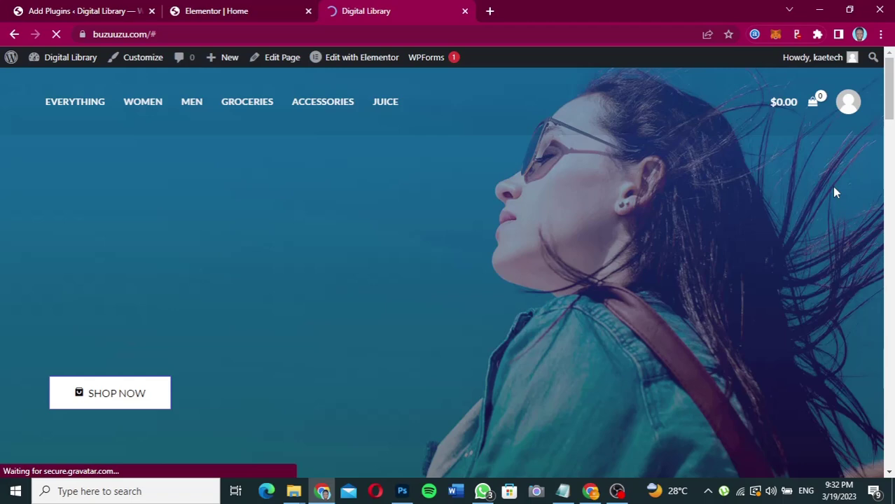
left_click_drag(889, 114, 889, 128)
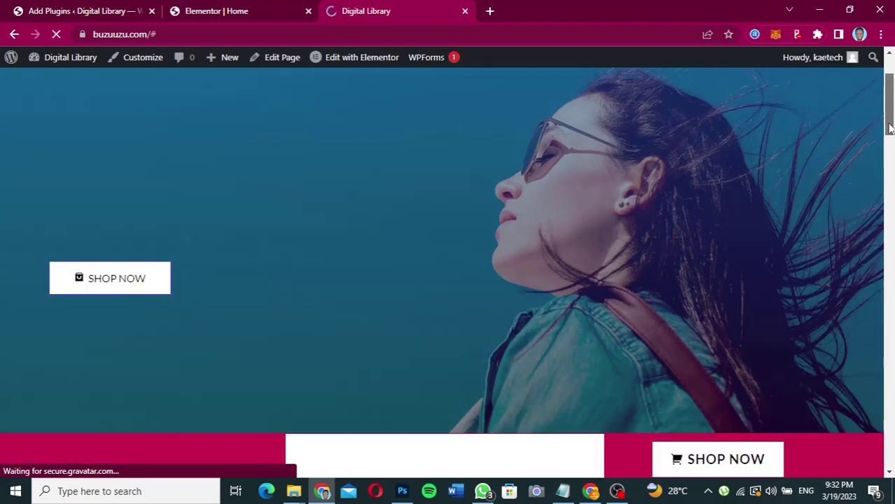
scroll(889, 128, "down", 2)
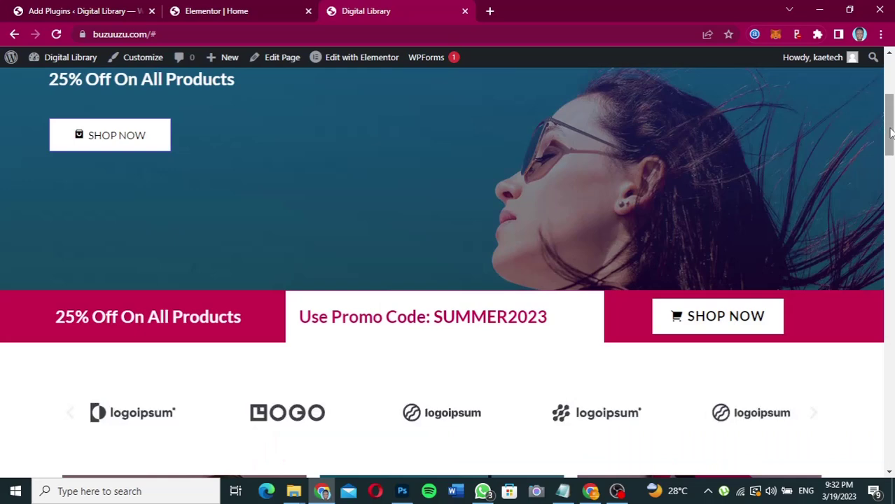
left_click_drag(891, 132, 890, 67)
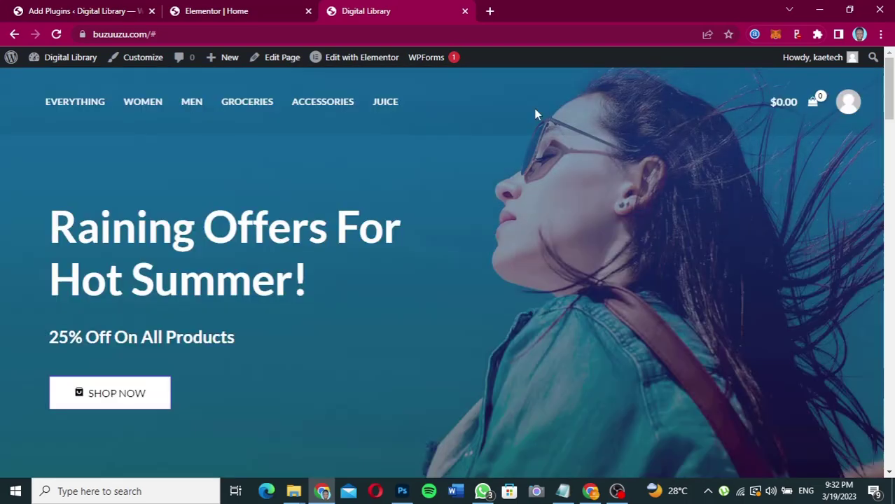
Step: Give the promo bar section a Z-Index of 100 and update the page
left_click(231, 20)
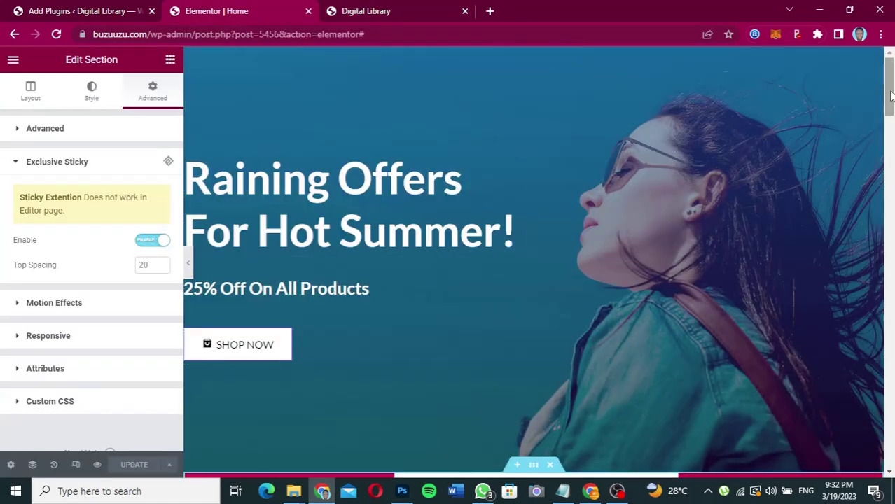
left_click_drag(891, 100, 891, 136)
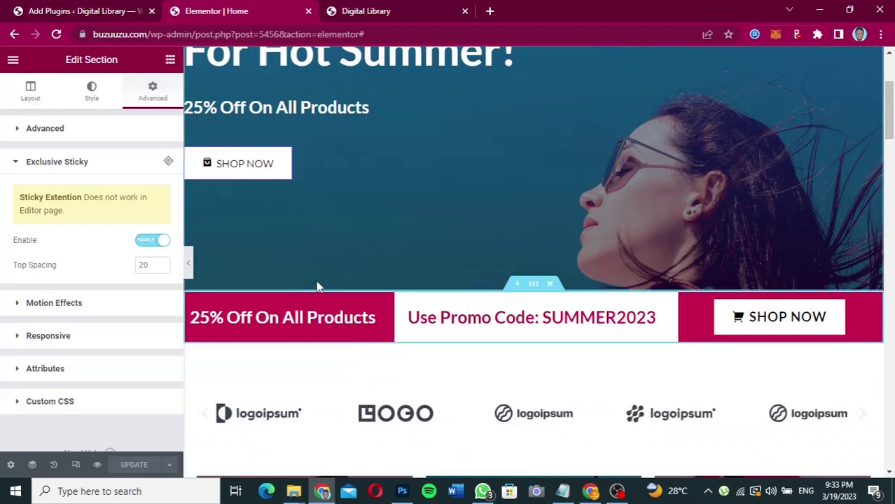
left_click(70, 131)
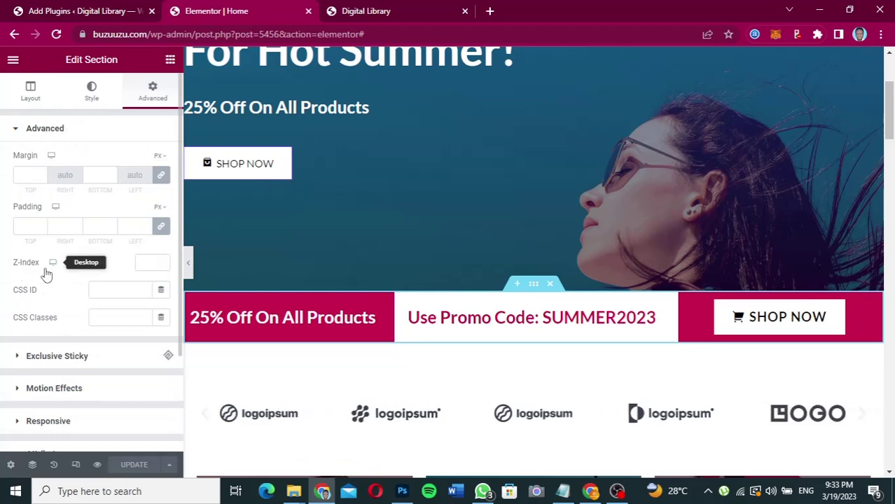
left_click(147, 263)
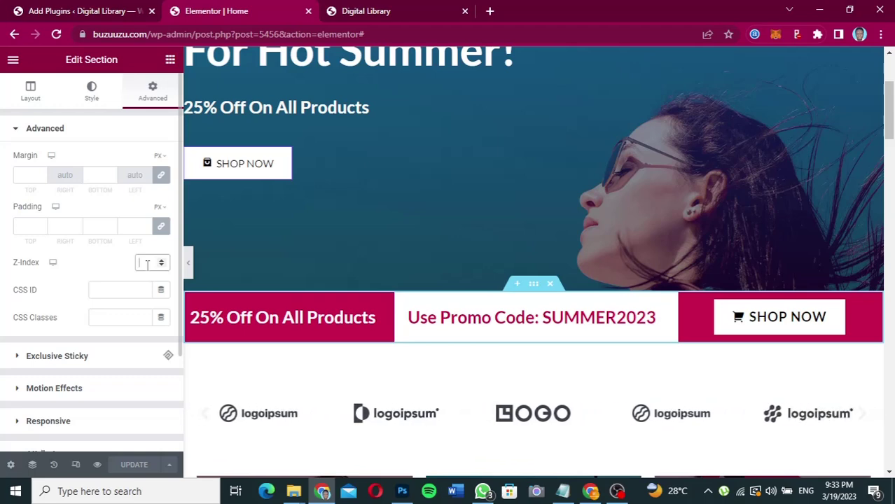
type("10")
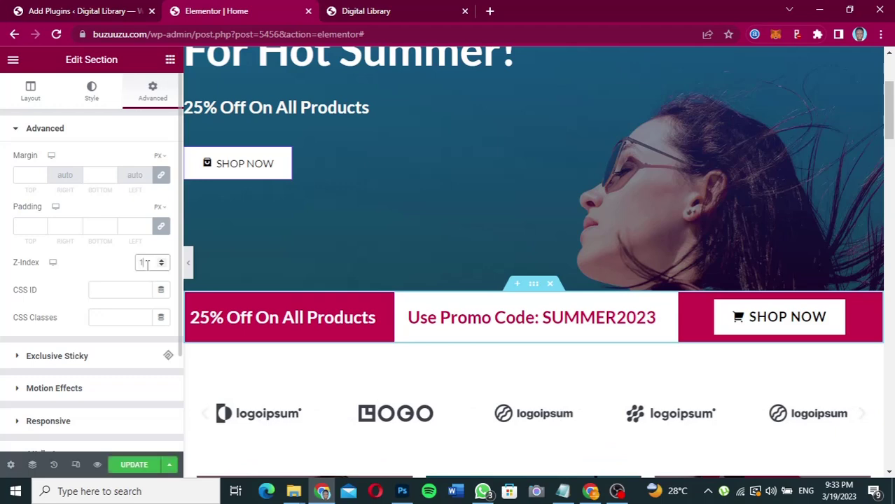
type("0")
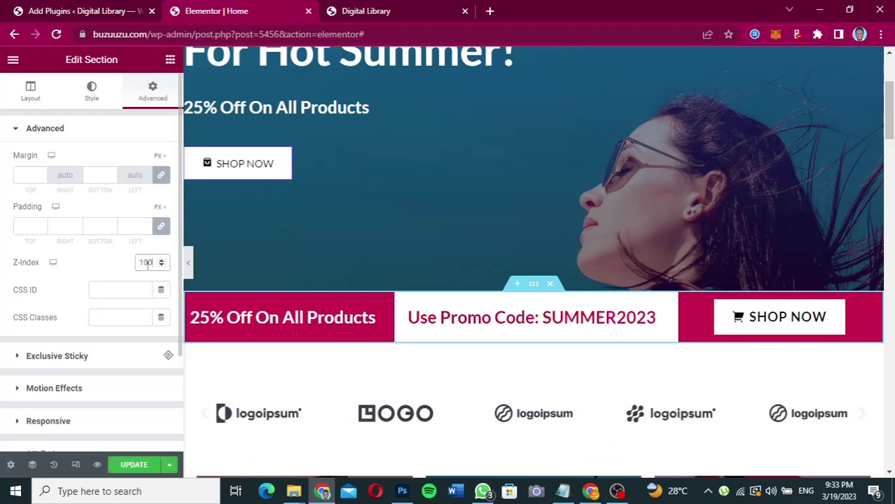
left_click(134, 467)
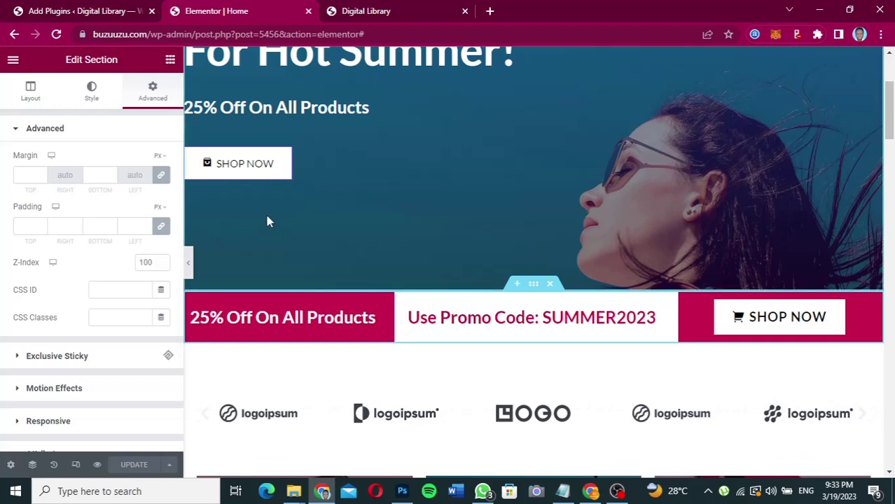
Step: Reload the live Digital Library home page from the address bar
left_click(394, 12)
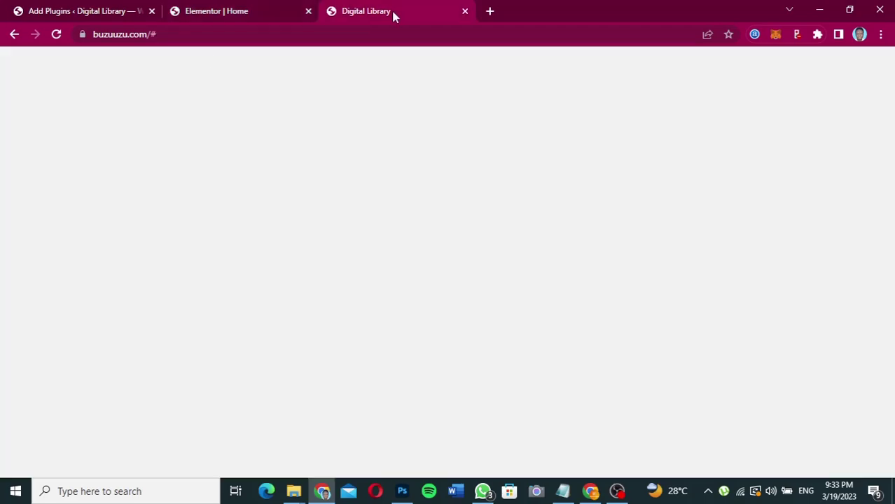
left_click(221, 34)
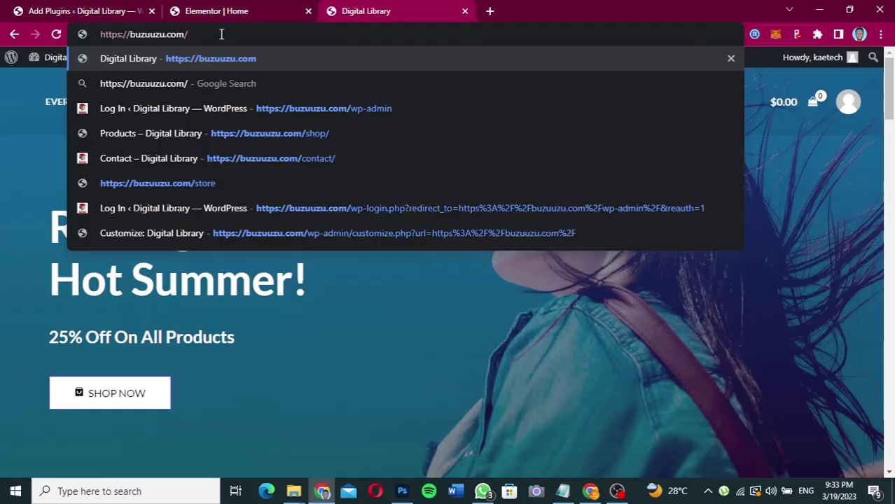
key("Return")
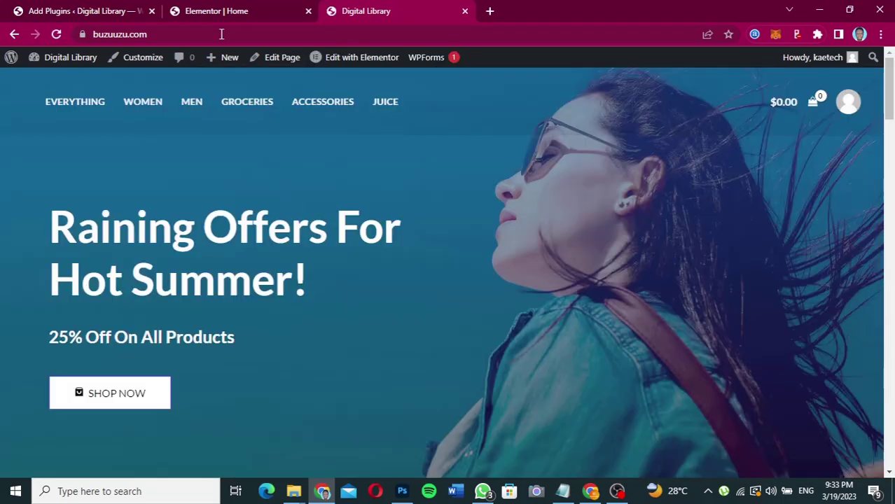
left_click_drag(891, 100, 890, 341)
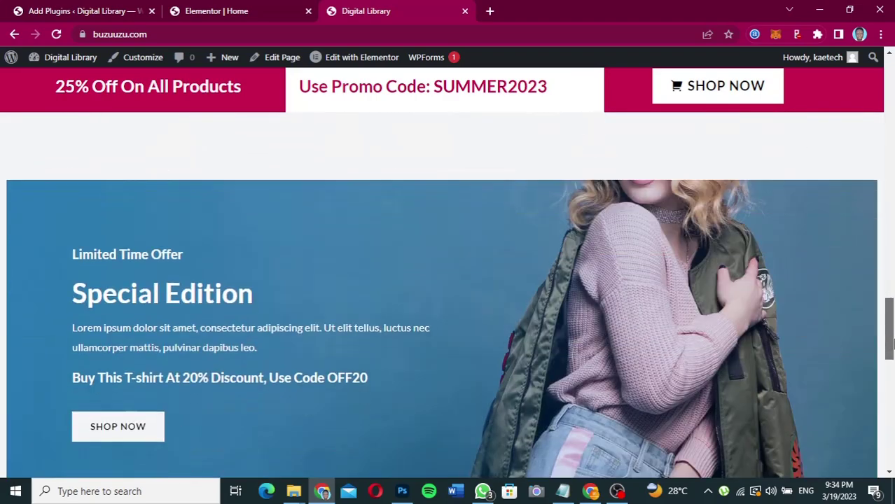
Step: Scroll the live page down and up to confirm the promo bar stays pinned above the content
scroll(892, 340, "down", 3)
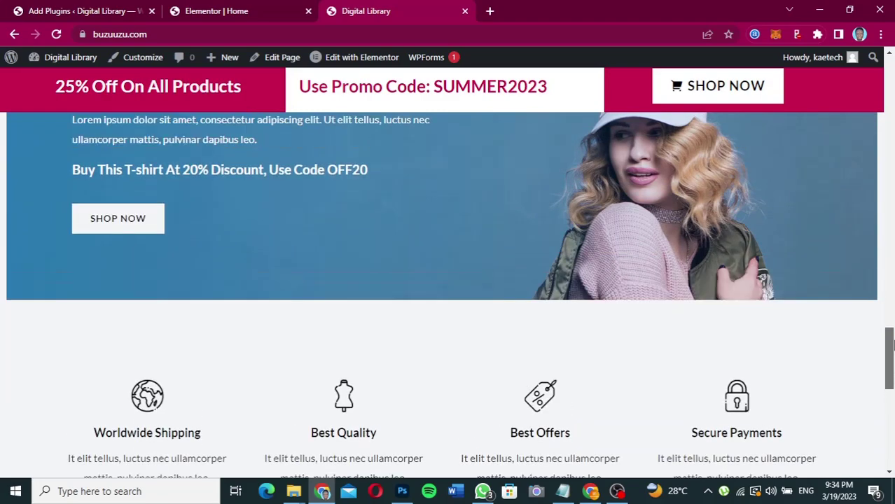
scroll(892, 341, "up", 5)
left_click_drag(891, 302, 891, 94)
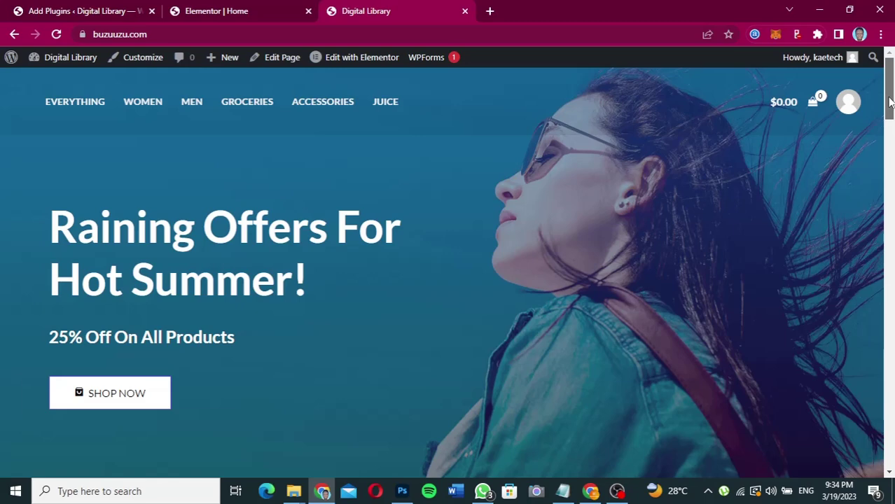
scroll(889, 119, "down", 1)
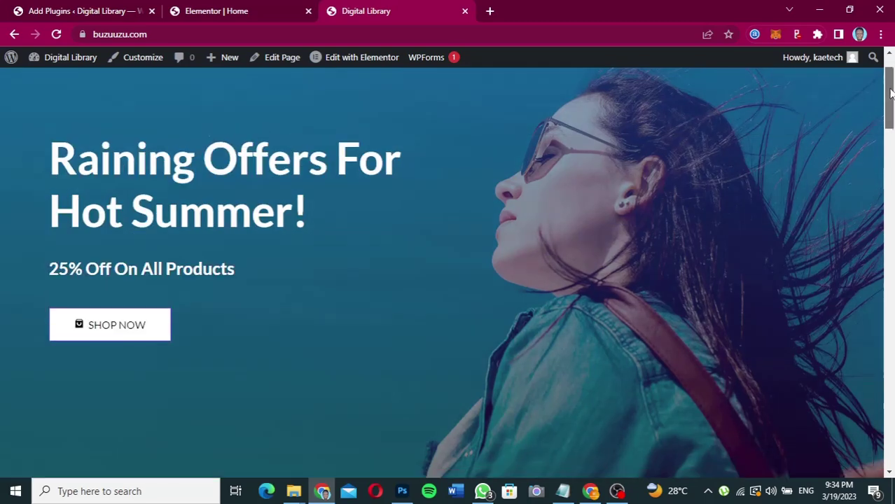
scroll(890, 95, "up", 1)
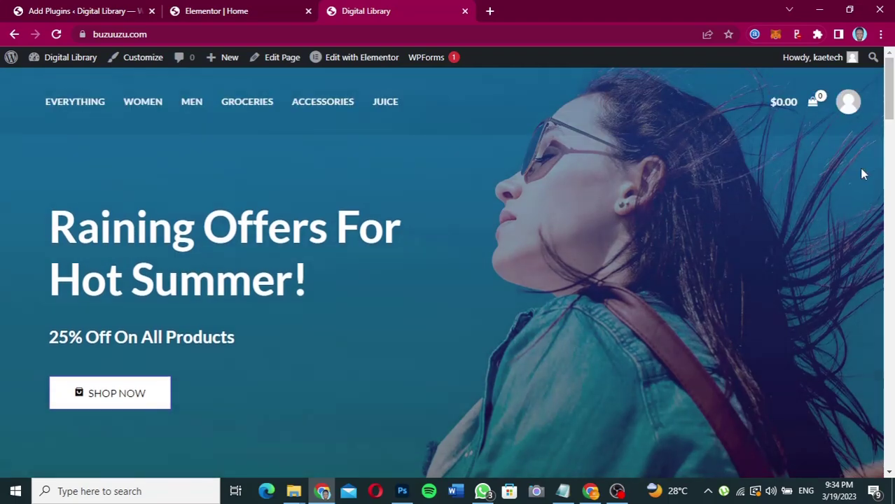
scroll(890, 133, "down", 2)
scroll(891, 133, "down", 3)
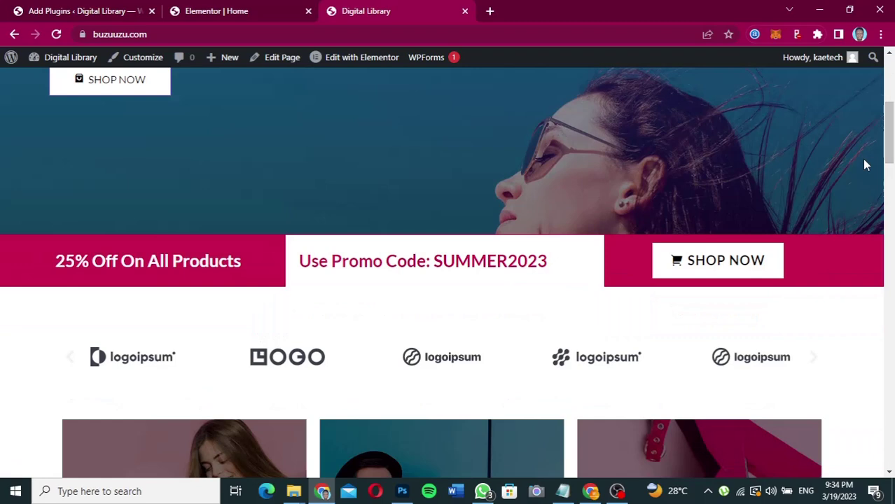
scroll(892, 165, "down", 3)
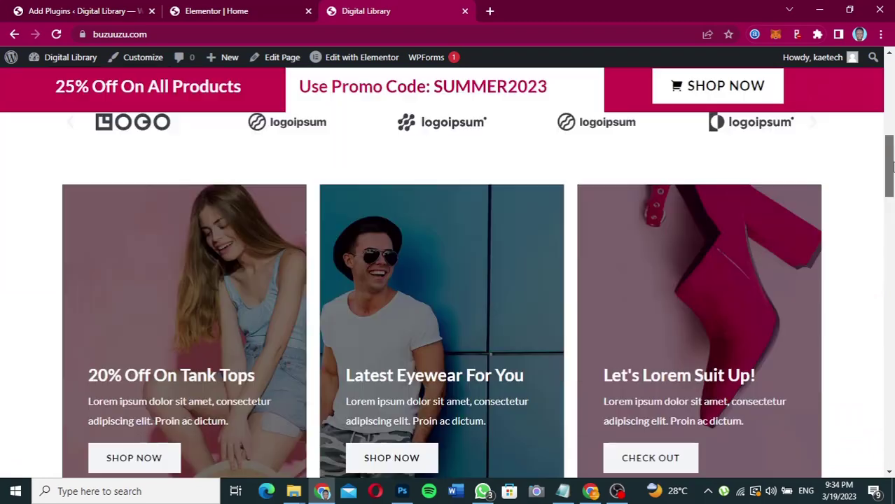
mouse_move(892, 166)
left_mouse_down()
mouse_move(892, 235)
mouse_move(885, 62)
mouse_move(890, 156)
left_mouse_up()
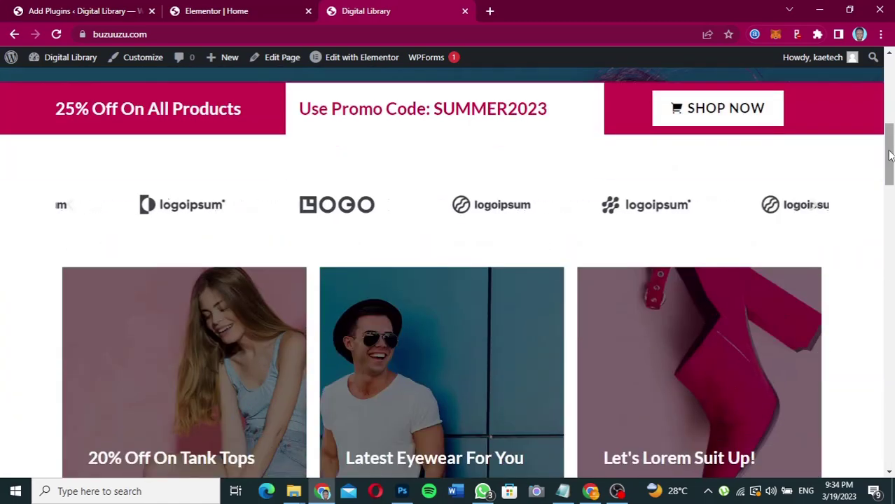